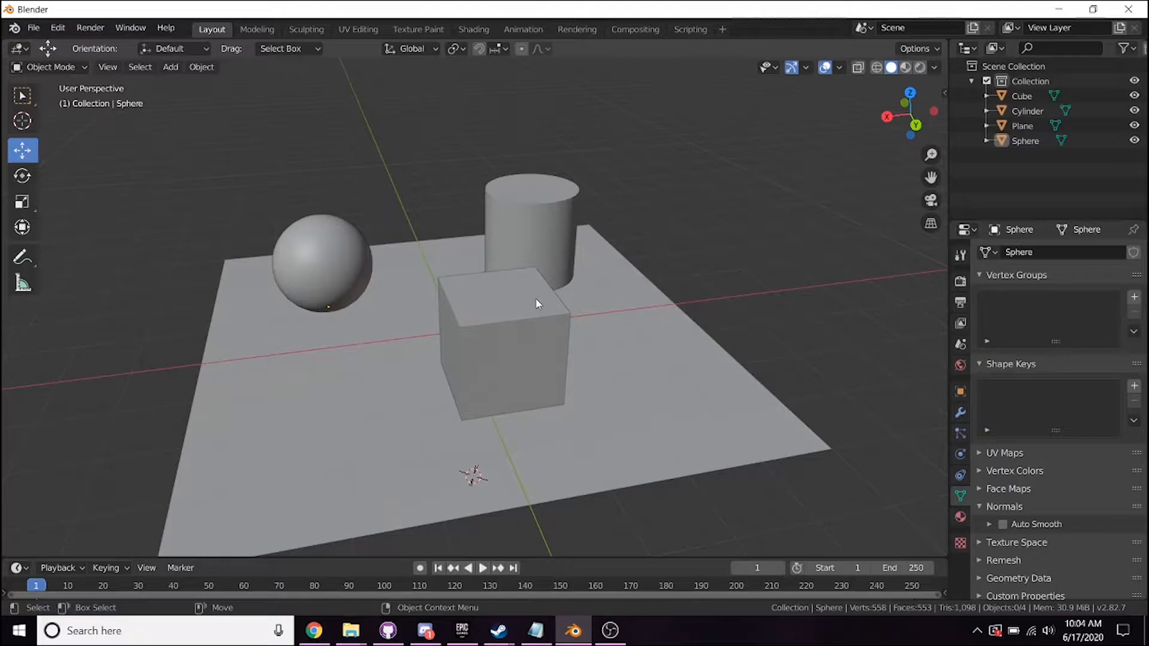
middle_click_drag(536, 304, 574, 298, "shift")
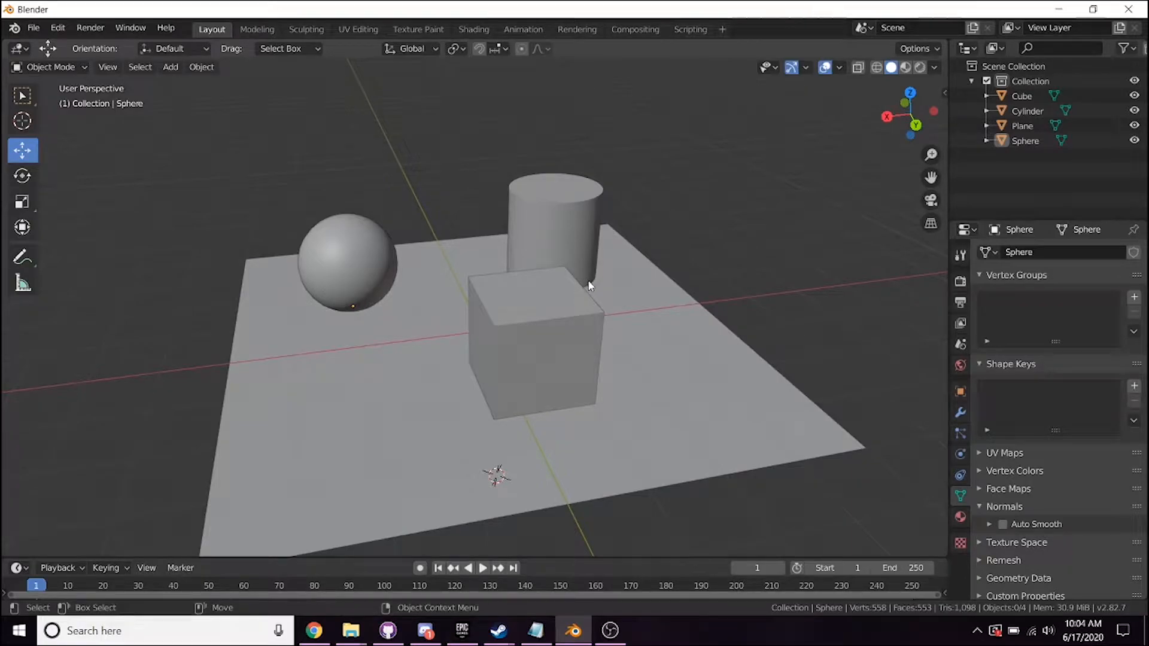
middle_click_drag(483, 269, 427, 231)
scroll(427, 231, "up", 2)
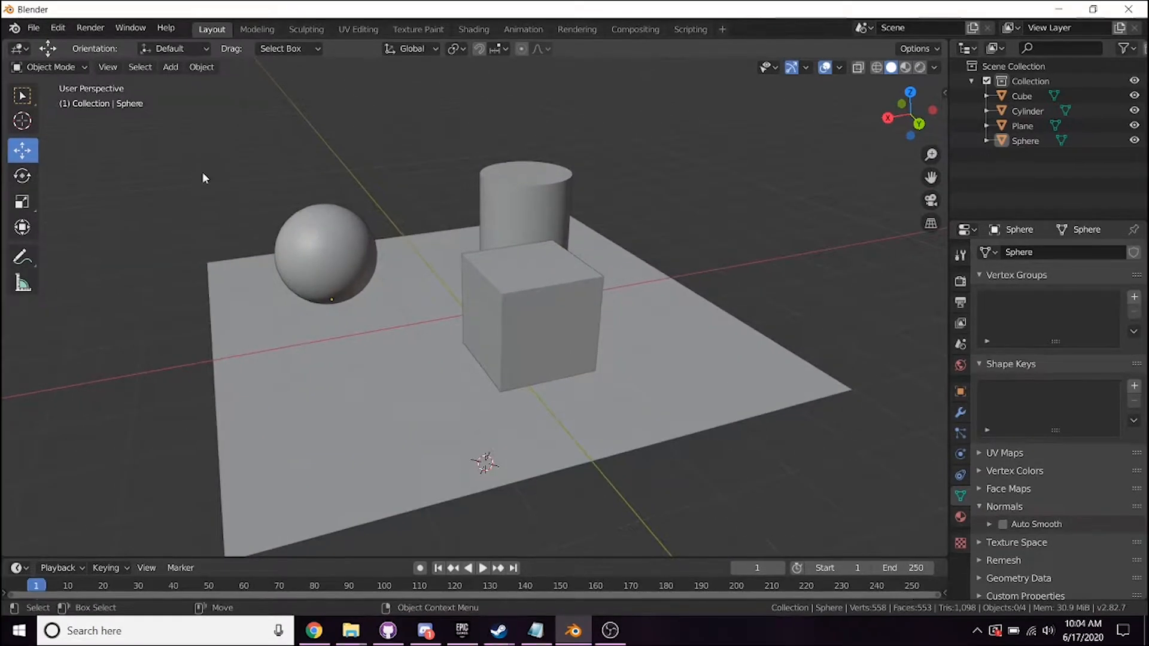
Choose the Industry Compatible keymap preset in the preferences and close the preferences window
left_click(96, 31)
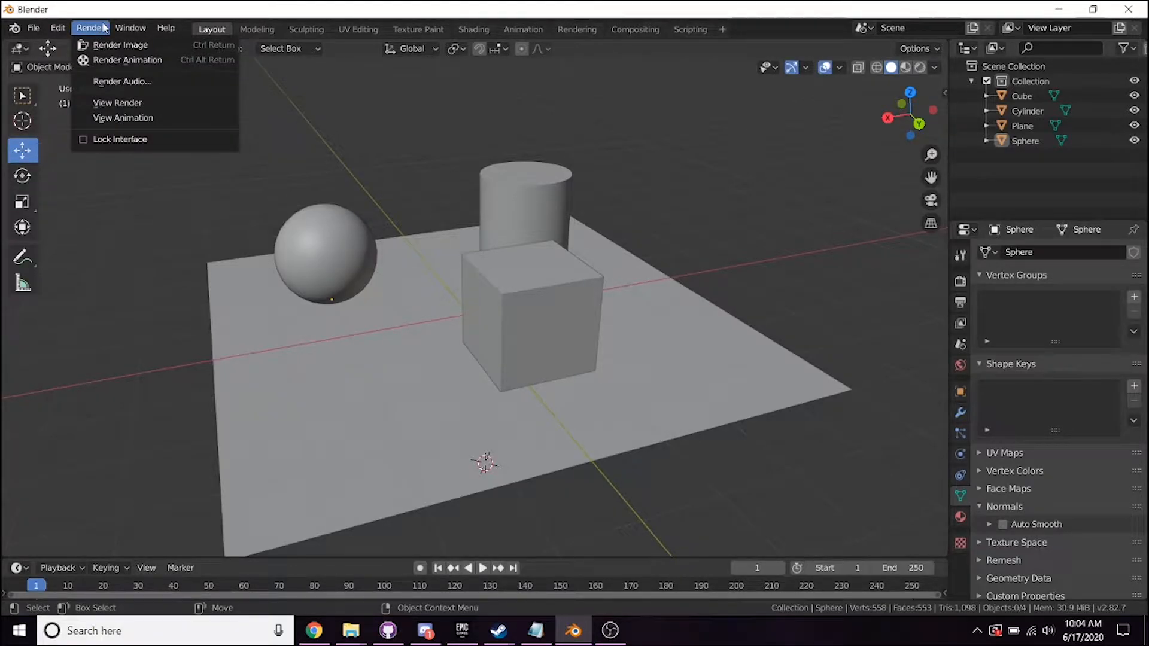
mouse_move(58, 28)
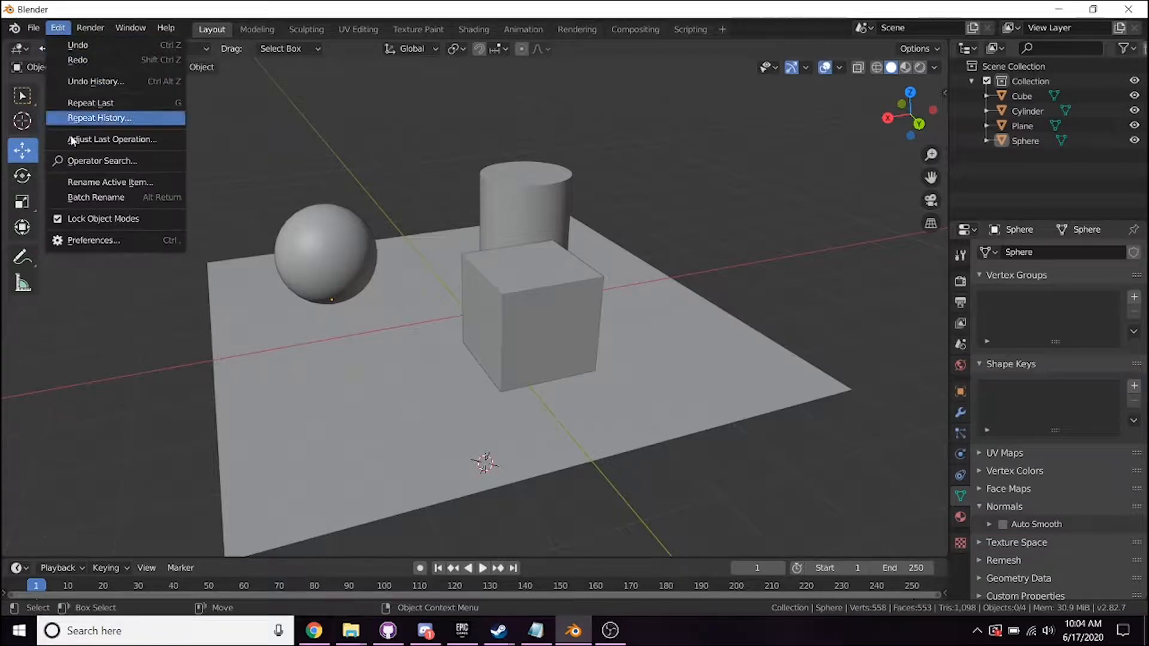
left_click(82, 240)
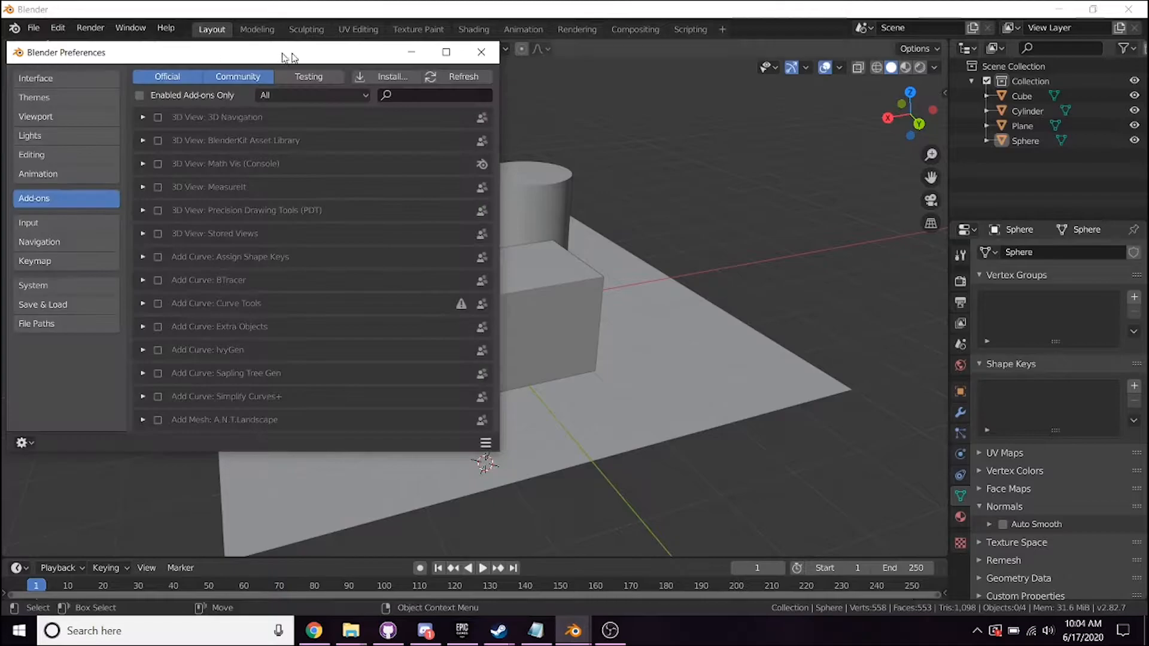
left_click_drag(177, 56, 388, 55)
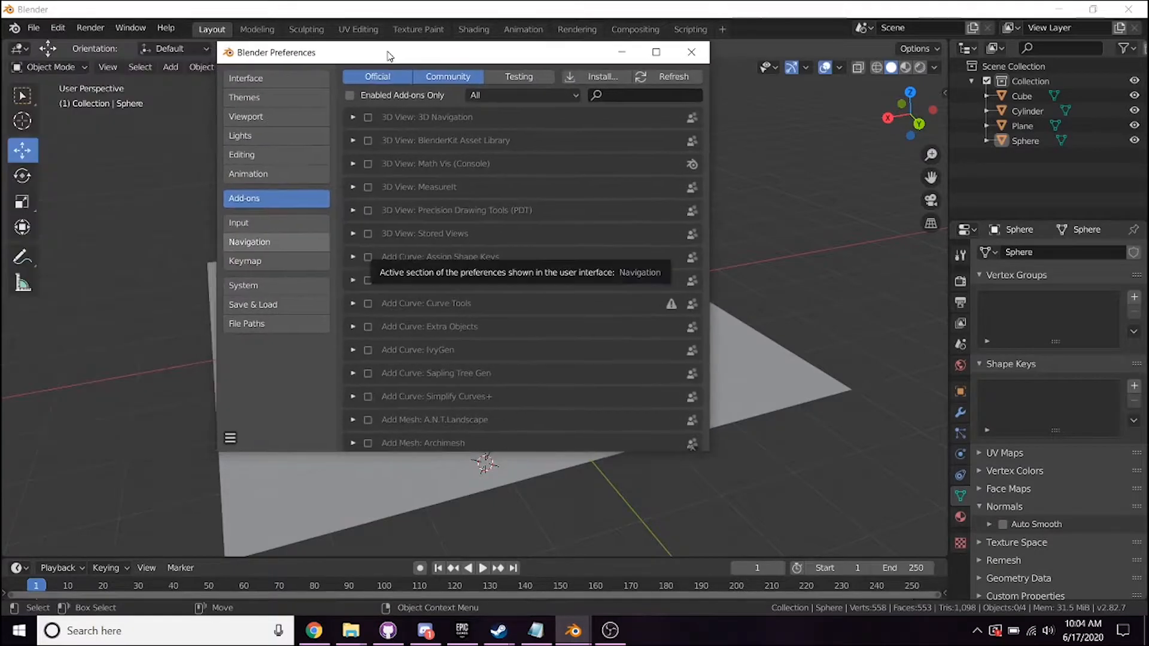
left_click(274, 241)
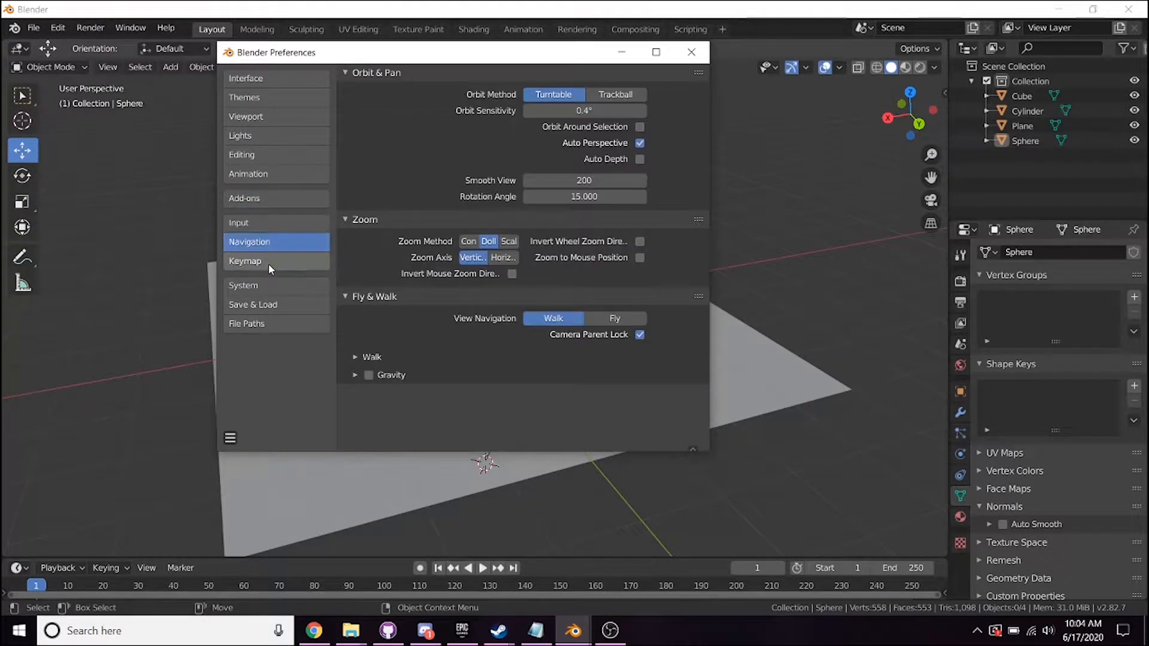
left_click(268, 262)
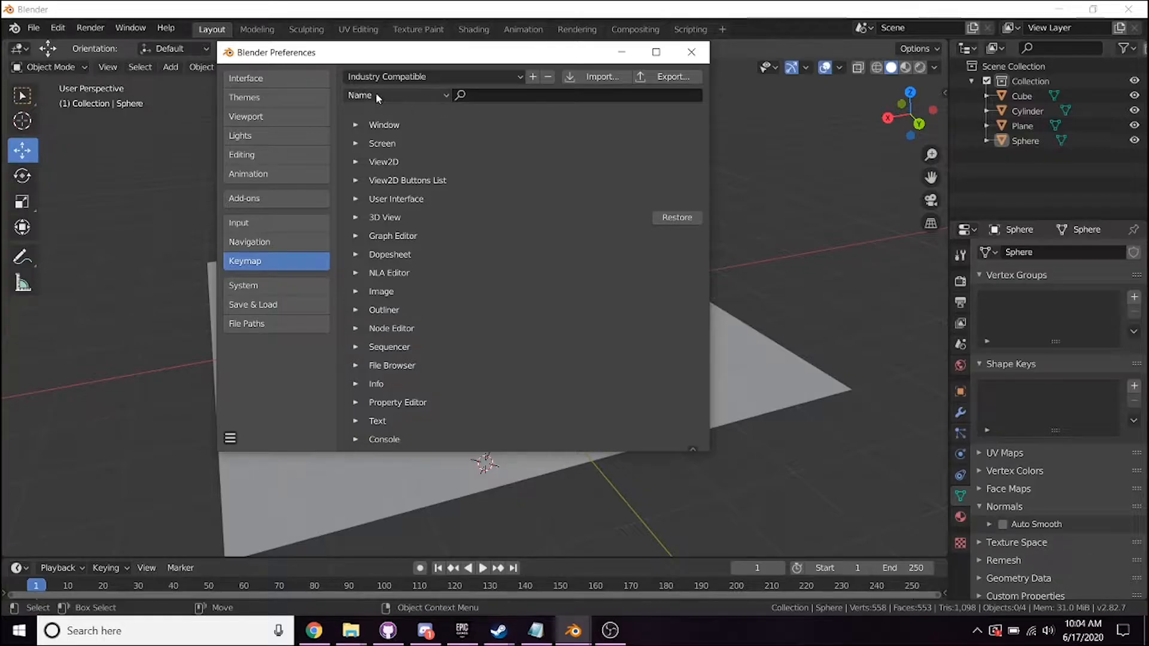
left_click(450, 76)
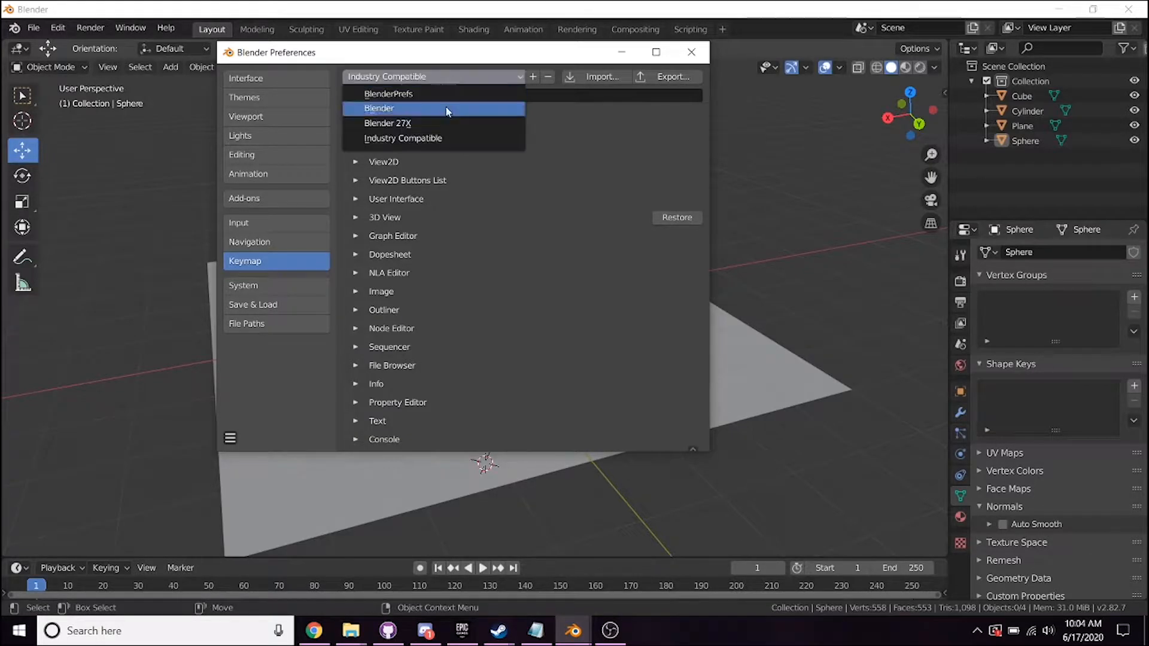
left_click(479, 78)
left_click(478, 76)
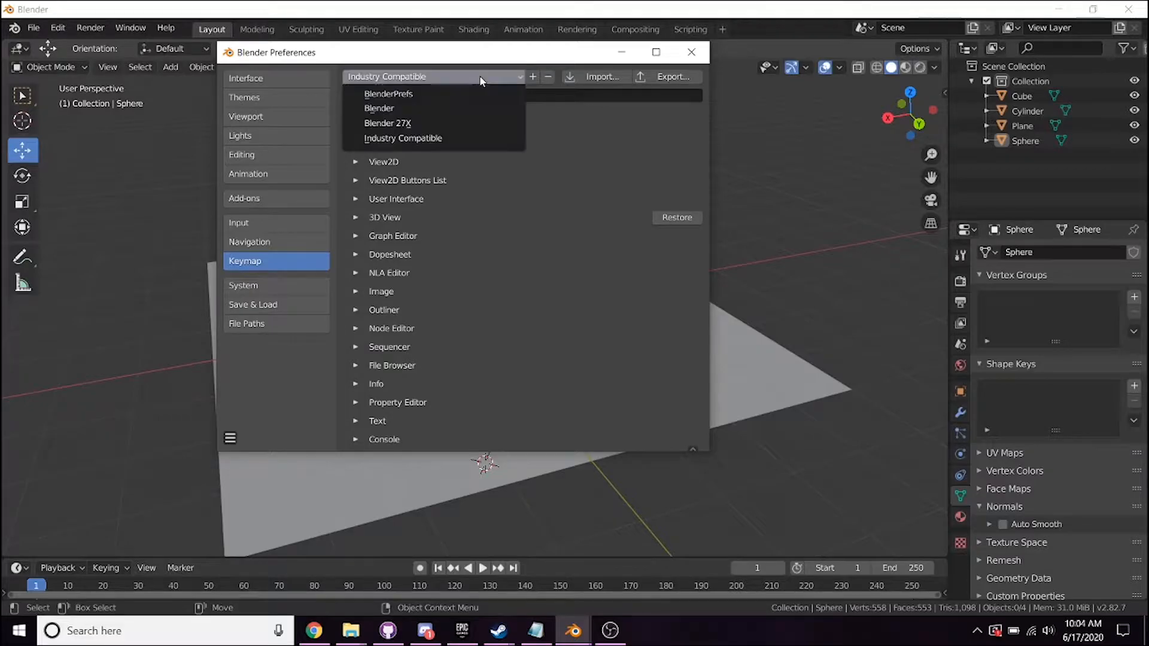
left_click(443, 137)
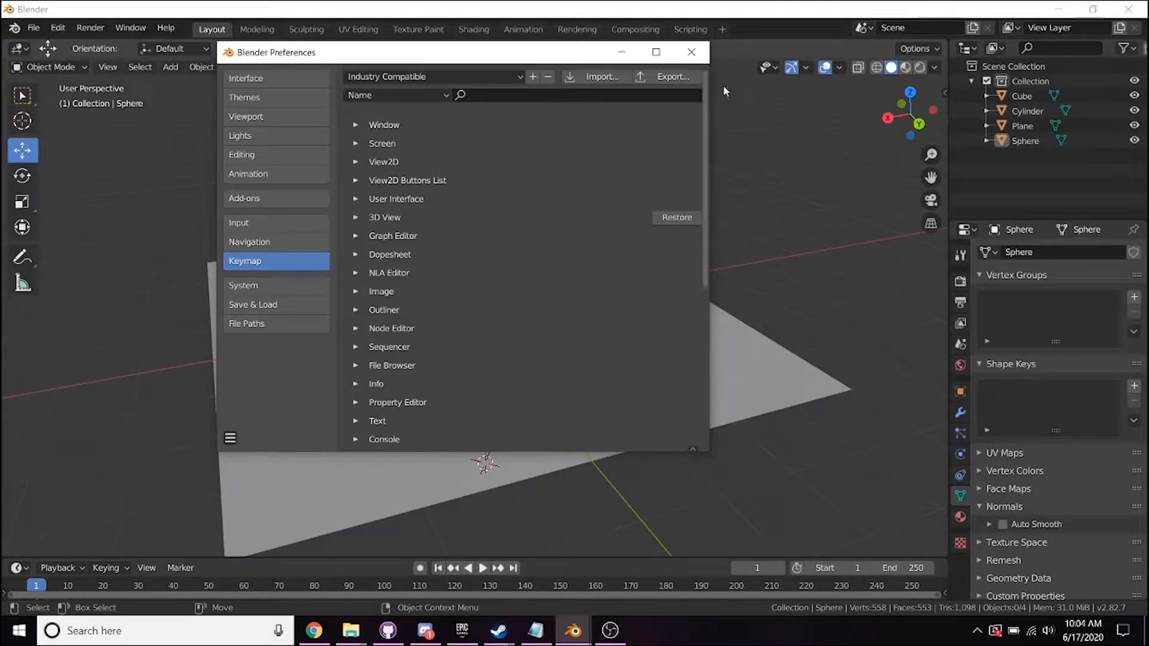
left_click(692, 51)
Examine the four objects from several sides and frame the view on the sphere
left_click_drag(669, 181, 597, 267, "alt")
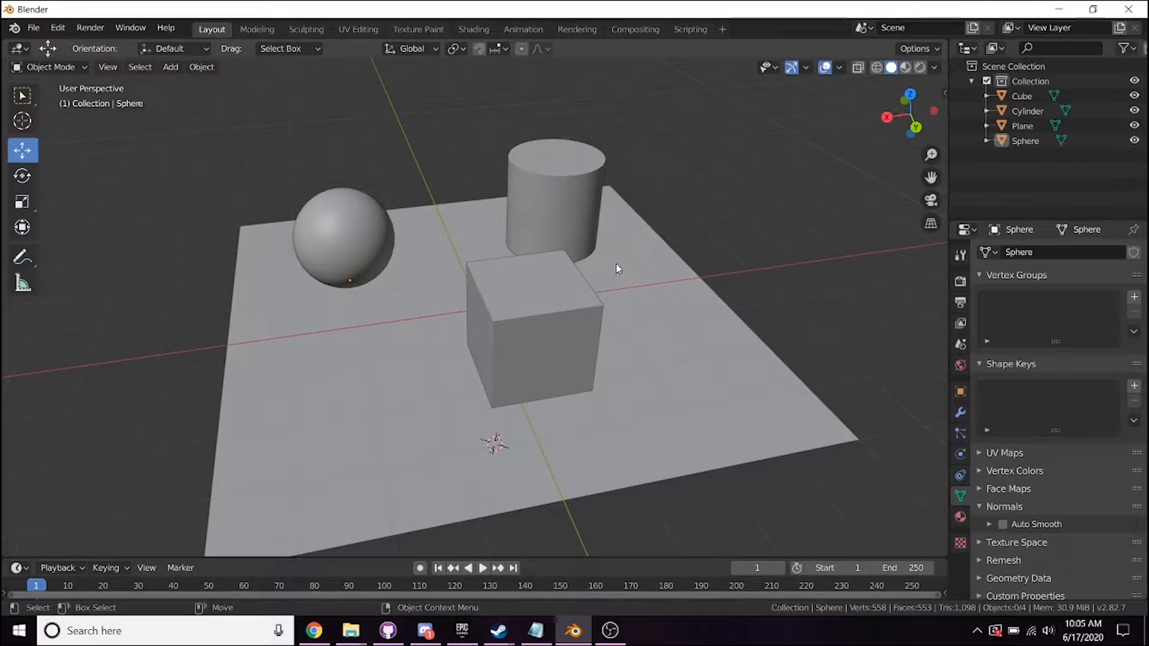
middle_click_drag(622, 280, 597, 317)
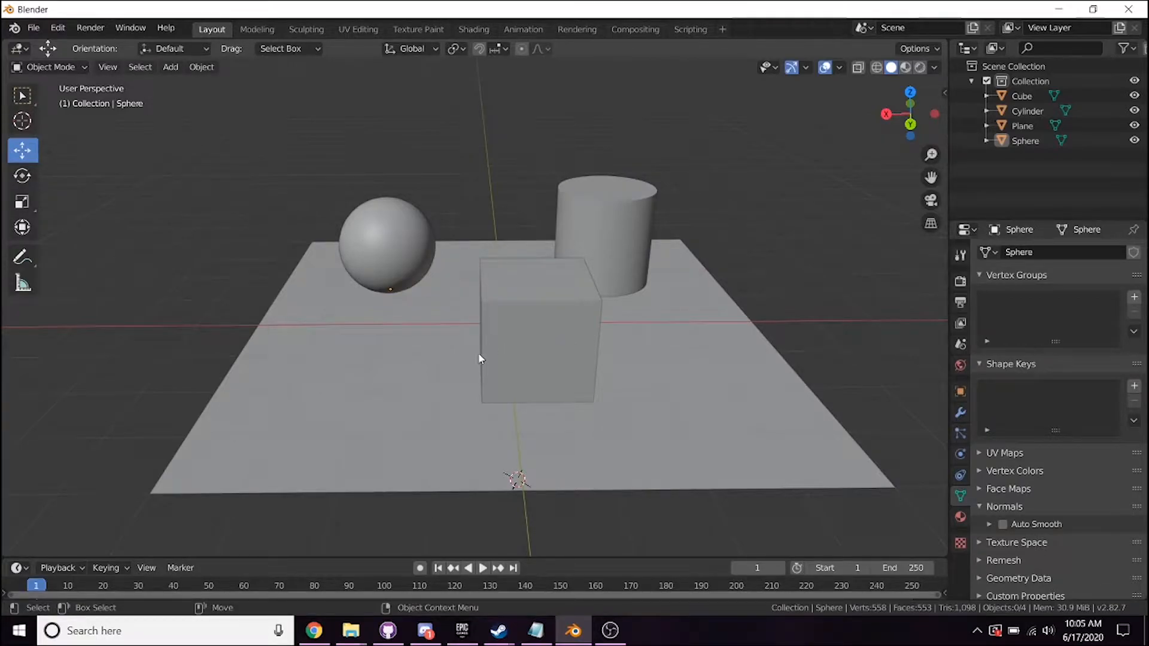
middle_click_drag(490, 298, 569, 295)
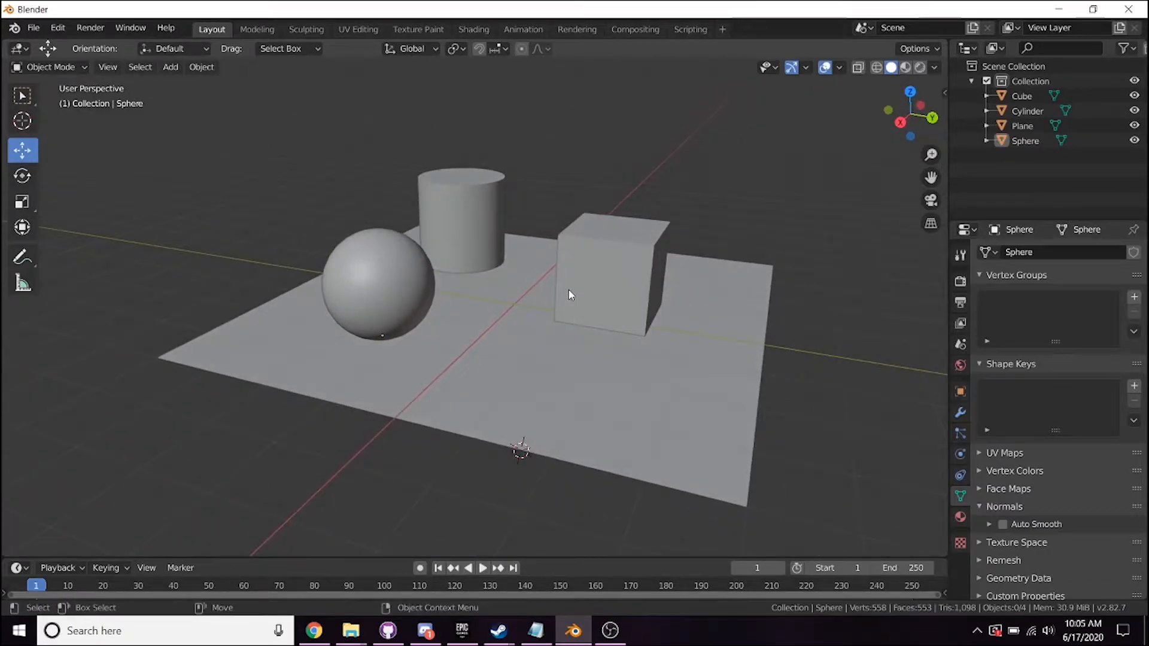
mouse_move(613, 261)
middle_mouse_down()
mouse_move(584, 282)
mouse_move(539, 283)
mouse_move(502, 243)
mouse_move(526, 244)
mouse_move(562, 278)
mouse_move(630, 267)
mouse_move(640, 243)
mouse_move(605, 242)
mouse_move(583, 271)
mouse_move(623, 267)
middle_mouse_up()
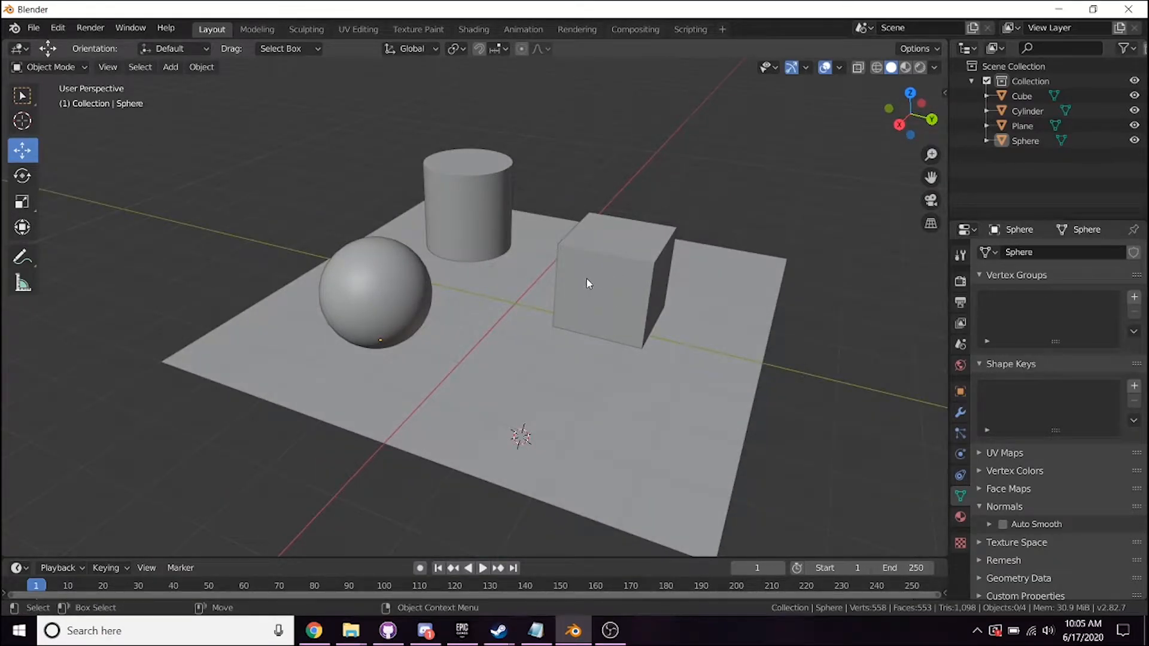
left_click(599, 267)
left_click(488, 214)
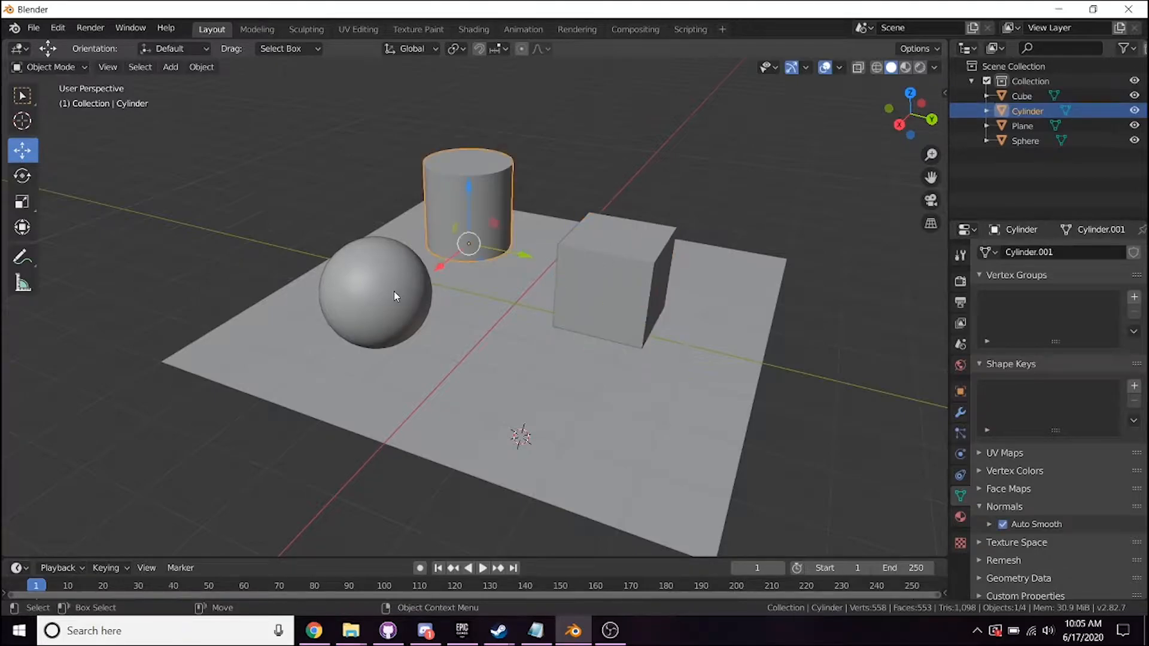
left_click(394, 291)
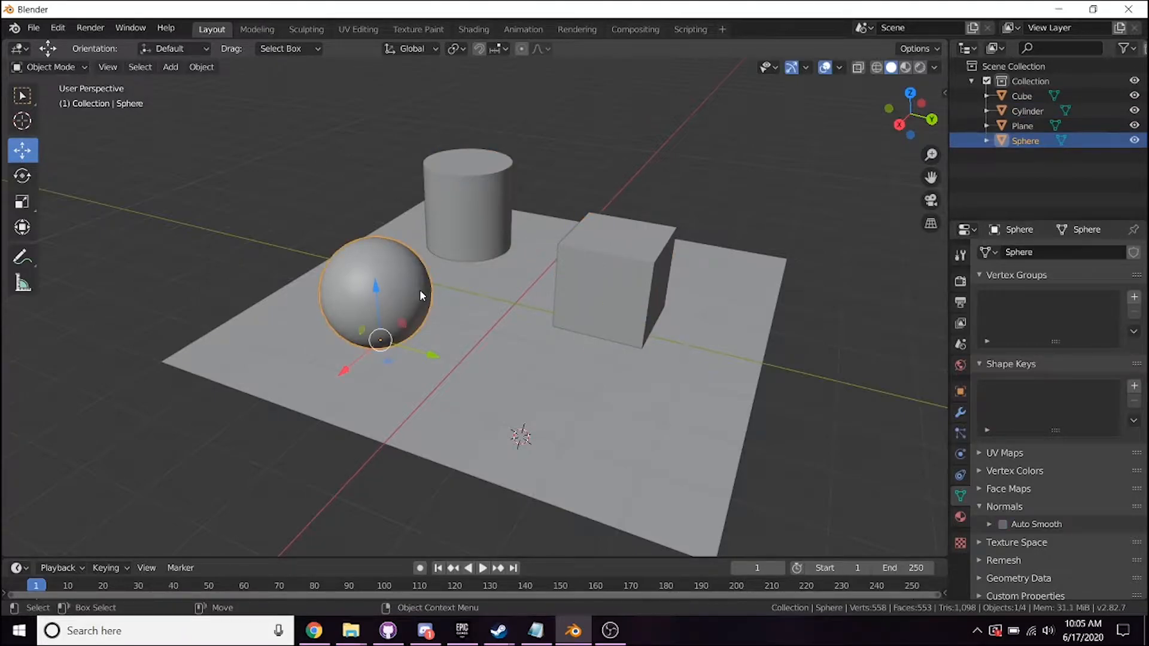
key("KP_Decimal")
scroll(444, 319, "down", 3)
middle_click_drag(452, 321, 274, 266)
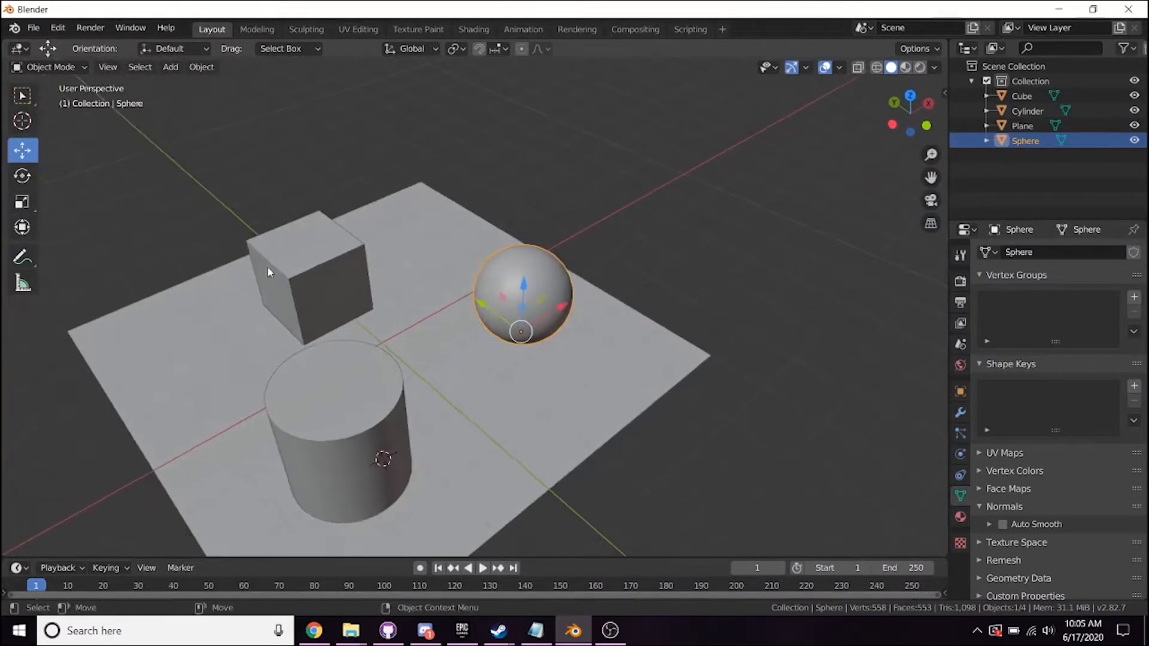
Frame the view on the cube and the cylinder in turn, pulling back after each
left_click(275, 267)
key("KP_Decimal")
scroll(476, 273, "down", 3)
mouse_move(475, 273)
middle_mouse_down()
mouse_move(407, 310)
mouse_move(766, 268)
mouse_move(438, 304)
mouse_move(475, 271)
mouse_move(477, 284)
middle_mouse_up()
left_click(766, 268)
key("KP_Decimal")
scroll(750, 265, "down", 3)
left_click(591, 285)
key("KP_Decimal")
scroll(623, 267, "down", 3)
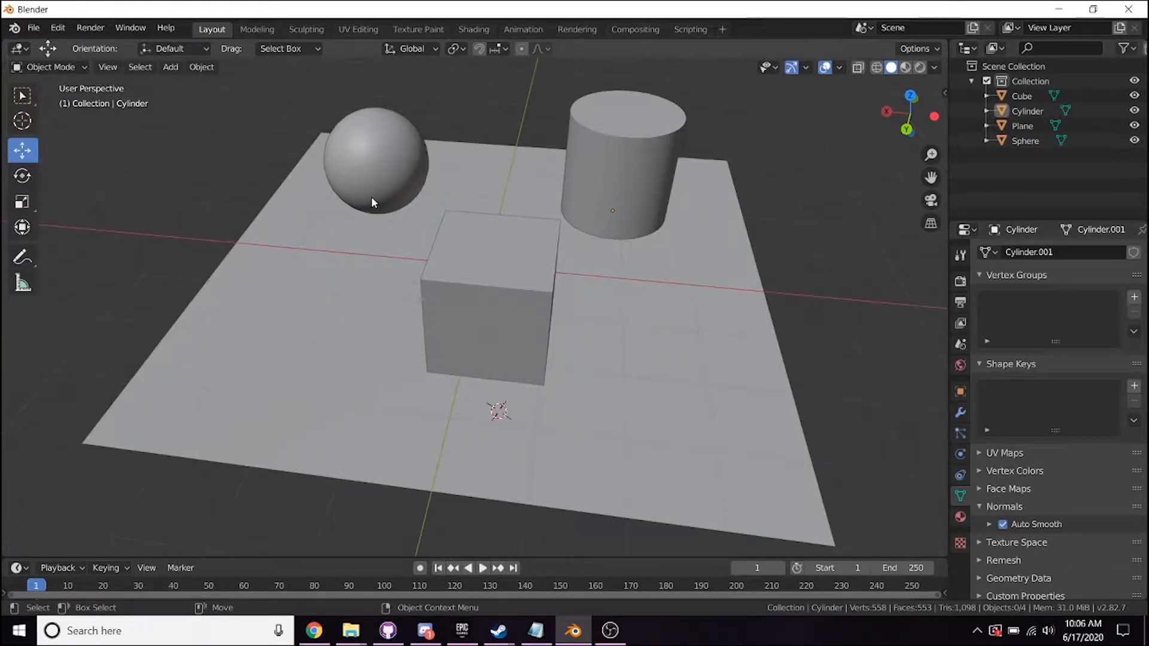
Frame the view on the sphere again and inspect it up close and from another side
left_click(371, 196)
key("KP_Decimal")
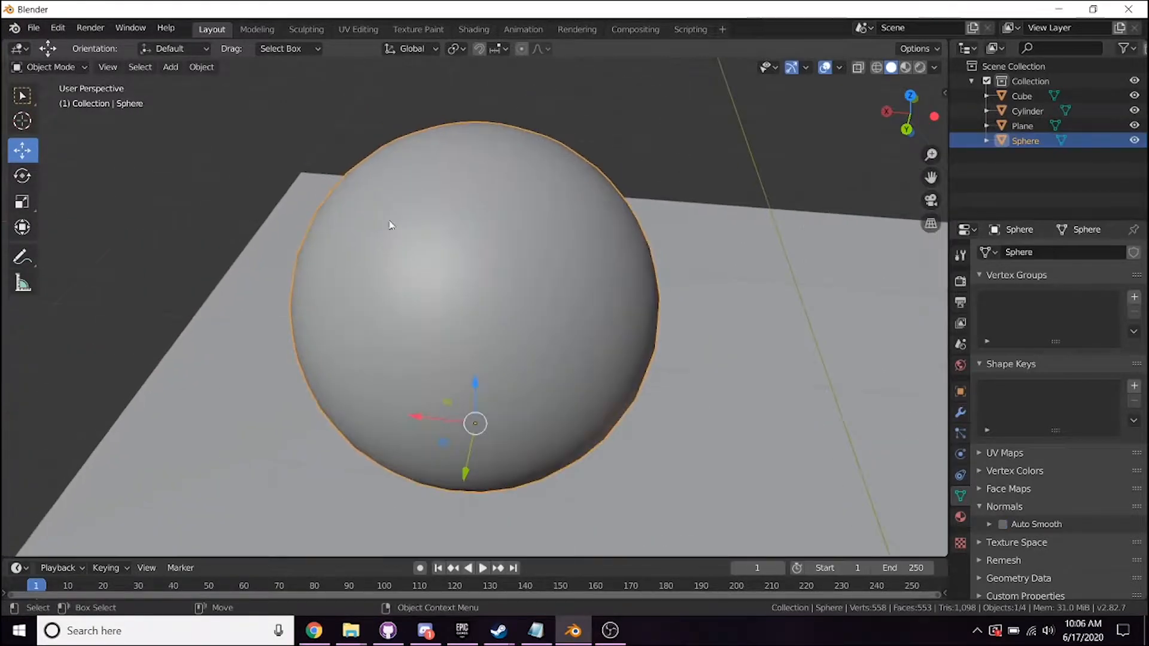
scroll(426, 272, "down", 3)
middle_click_drag(426, 272, 357, 260)
scroll(471, 283, "up", 3)
scroll(503, 256, "down", 5)
middle_click_drag(601, 253, 558, 249)
scroll(461, 277, "up", 2)
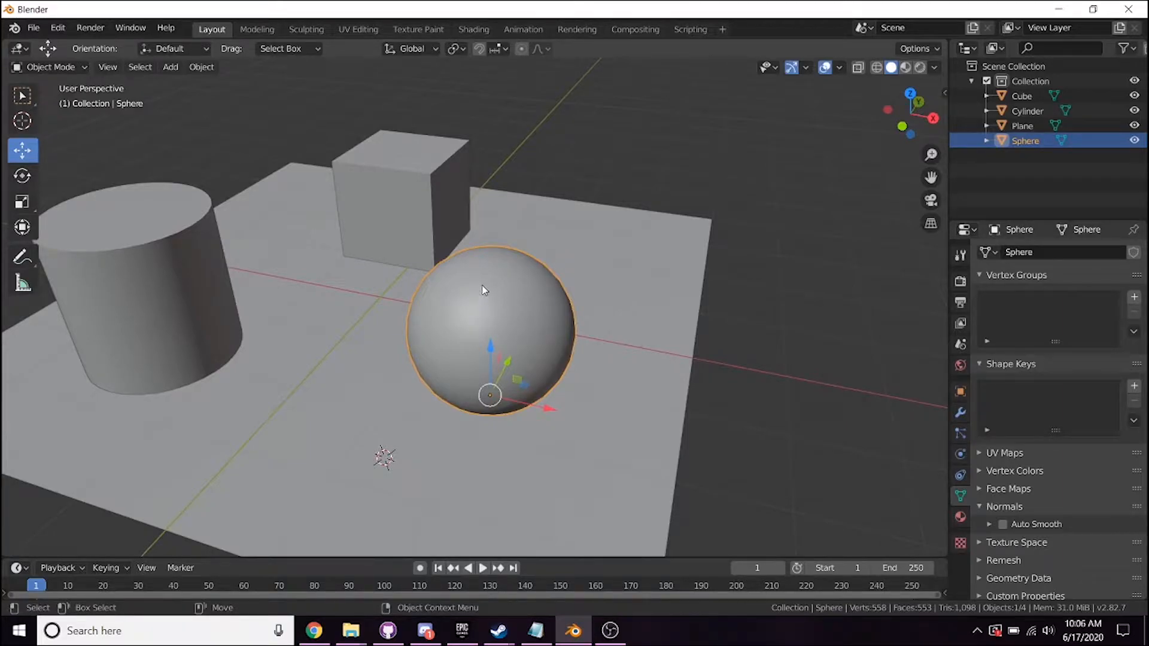
Examine the sphere and its surrounding objects at near and far distances and from different angles
scroll(502, 267, "down", 5)
scroll(503, 268, "up", 4)
scroll(508, 272, "down", 4)
scroll(513, 275, "up", 6)
scroll(512, 274, "down", 4)
scroll(513, 274, "up", 3)
scroll(515, 273, "down", 5)
scroll(520, 276, "up", 4)
middle_click_drag(512, 304, 516, 285)
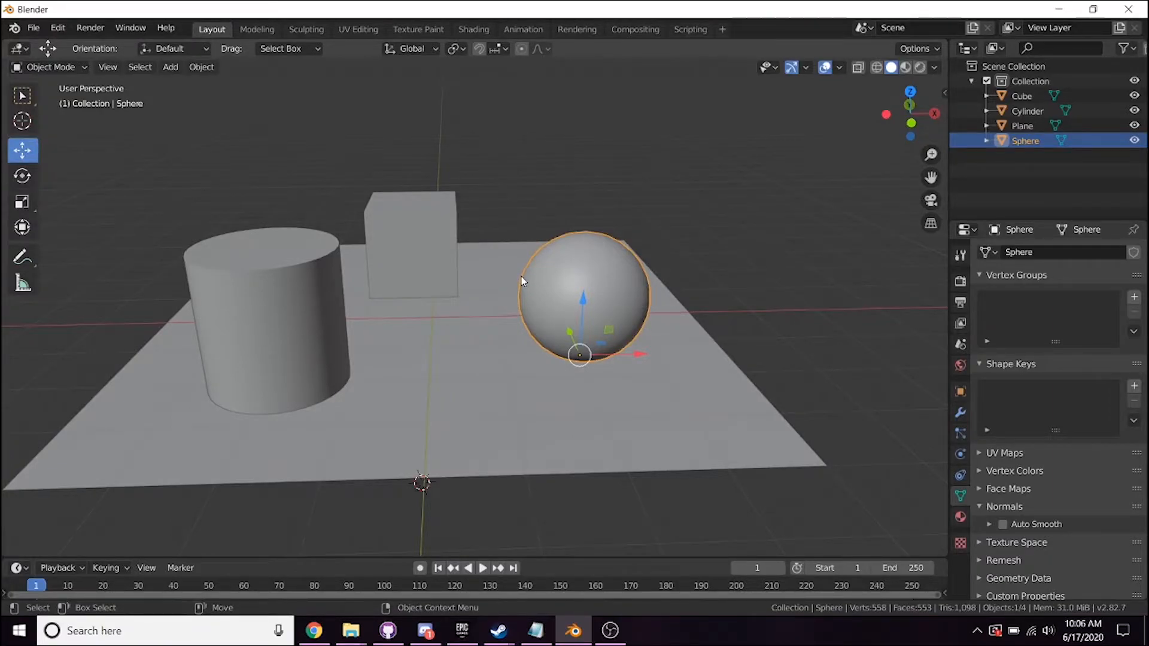
middle_click_drag(527, 277, 478, 274)
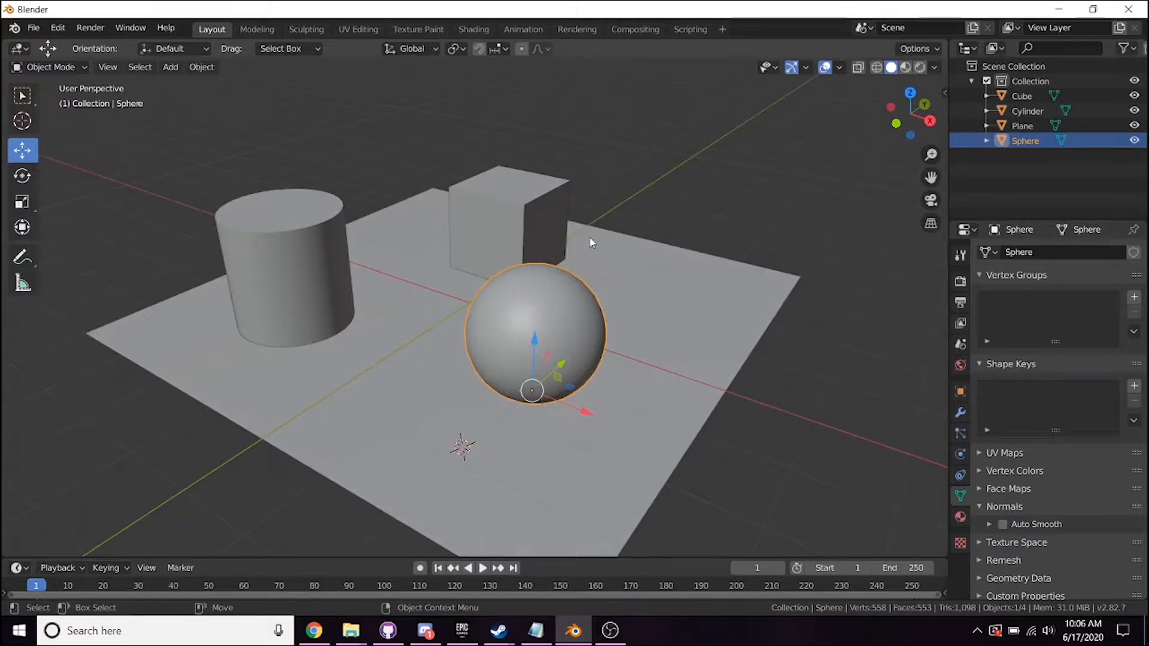
Select the cube, cylinder, plane and sphere together and delete them from the scene
left_click(615, 214)
middle_click_drag(516, 260, 826, 506)
left_click_drag(935, 487, 166, 103)
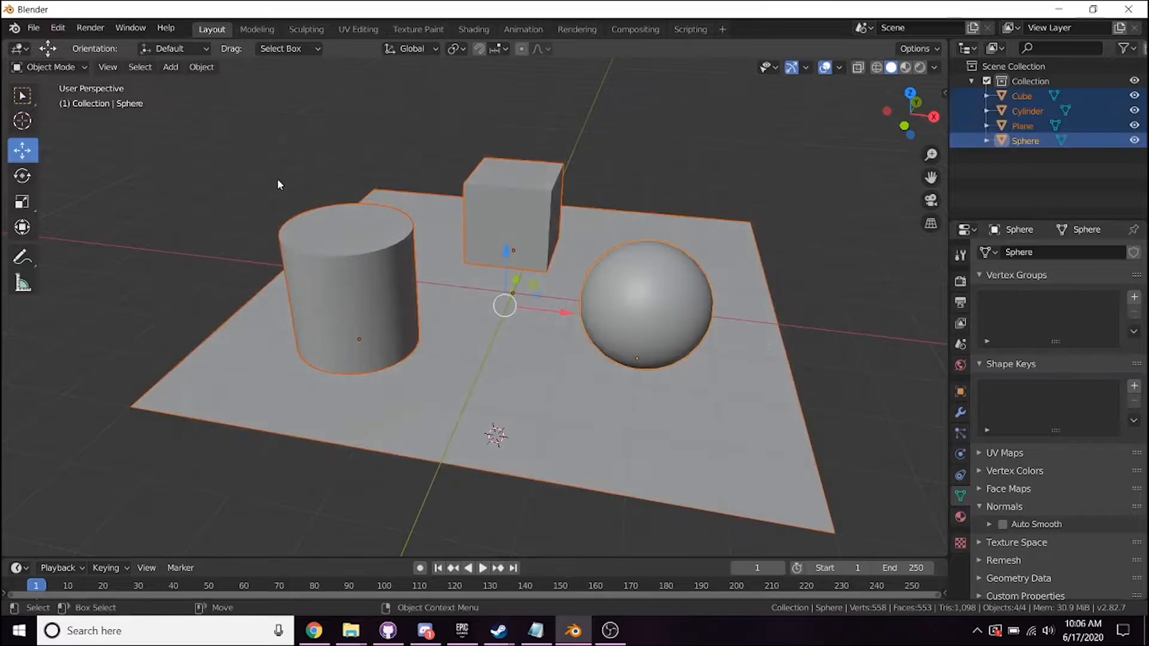
key("Delete")
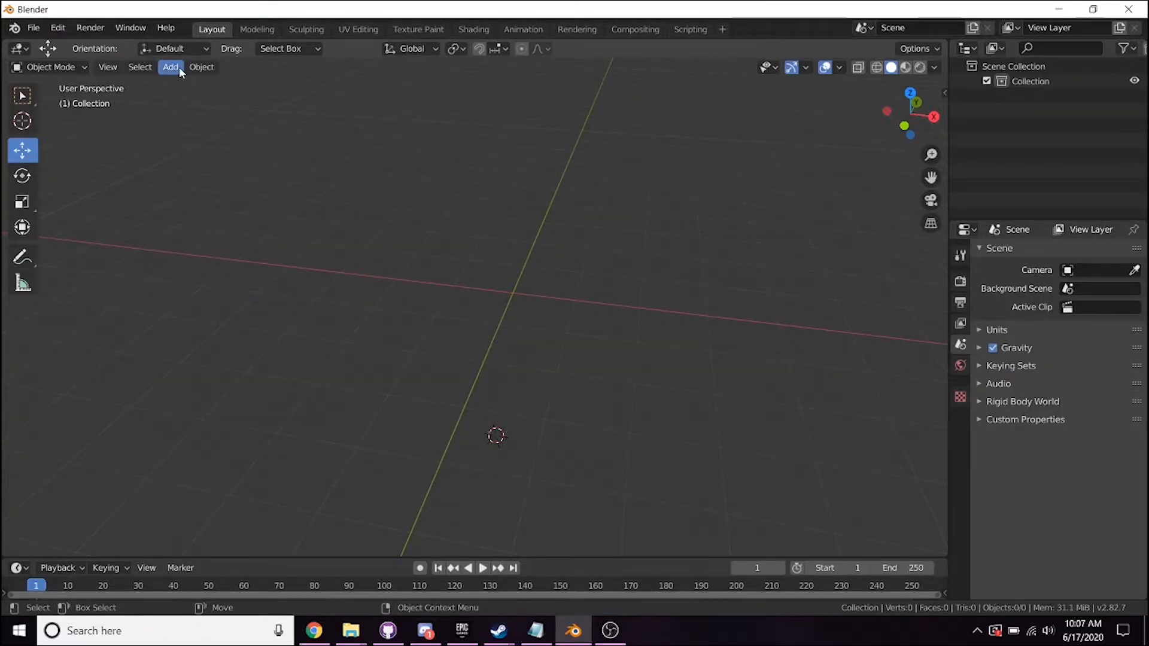
Add a cube mesh to the empty scene
left_click(178, 67)
mouse_move(194, 129)
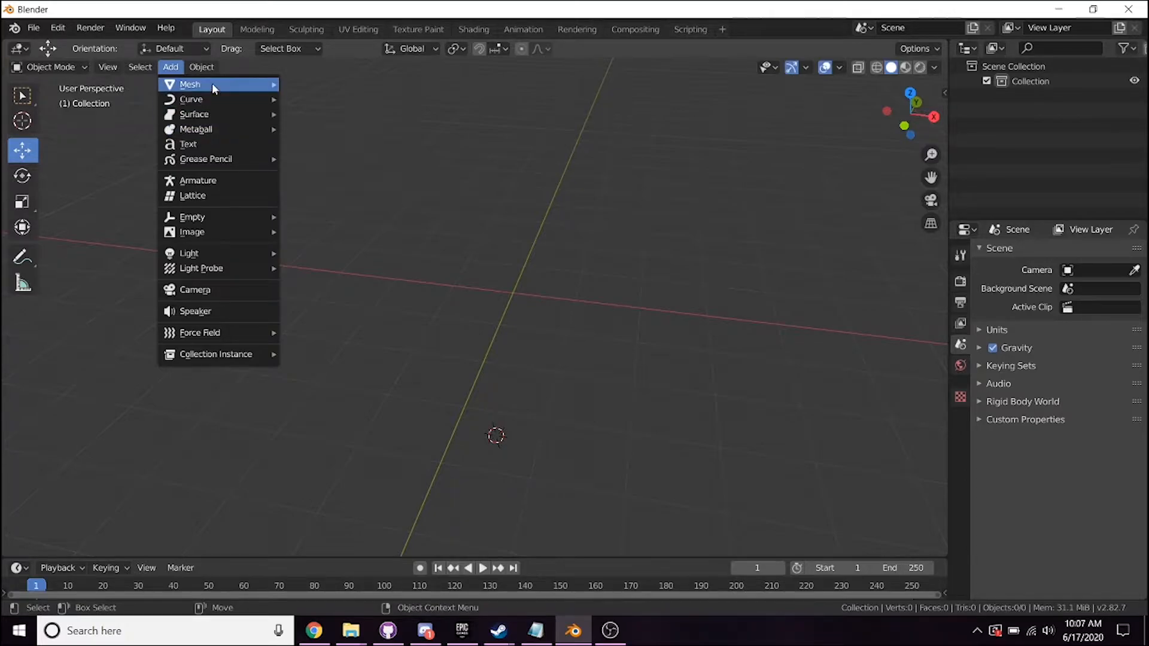
mouse_move(212, 82)
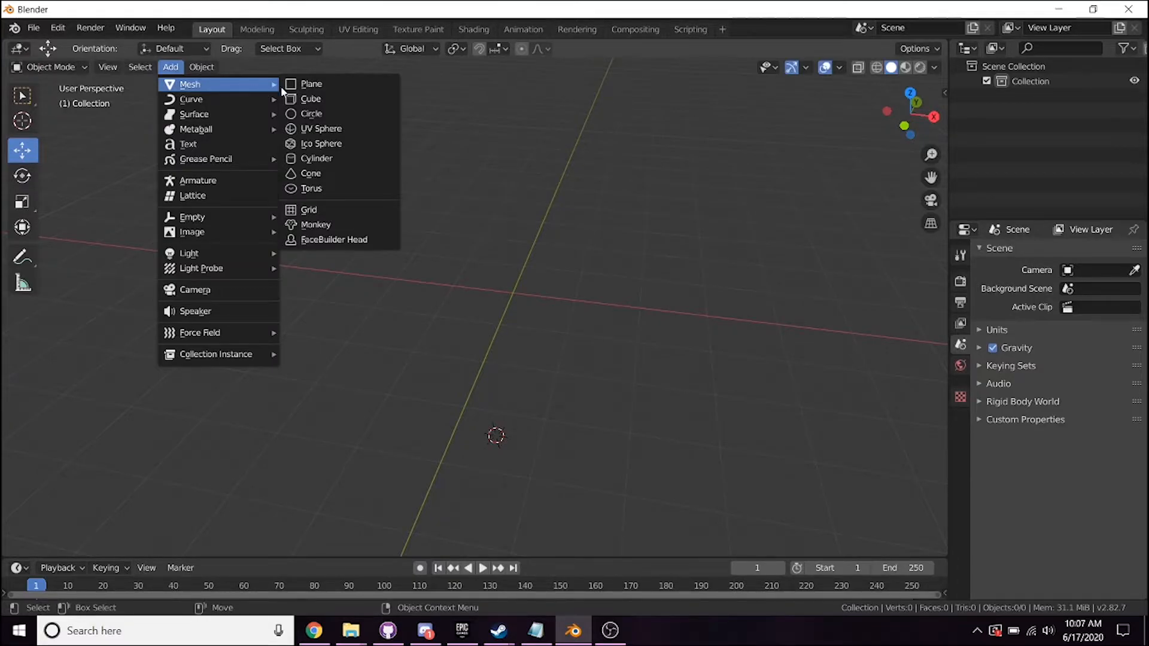
left_click(346, 97)
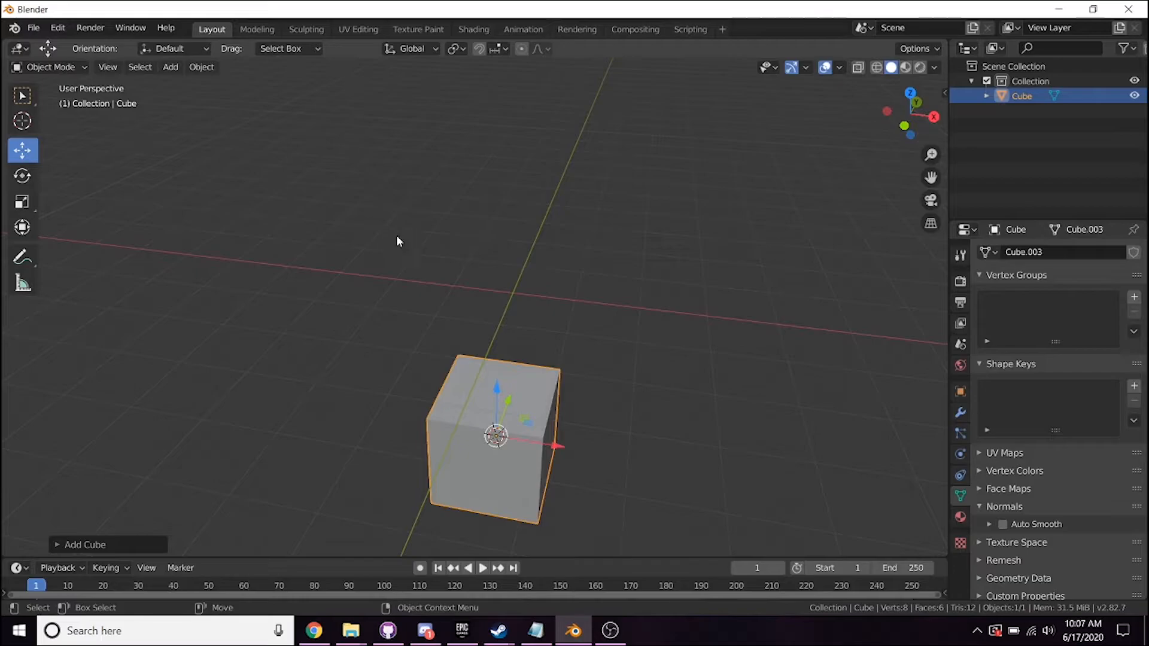
Show the cube's object transform properties and clear its location to 0 m on all axes
mouse_move(540, 343)
middle_mouse_down()
mouse_move(560, 351)
mouse_move(514, 342)
mouse_move(551, 330)
middle_mouse_up()
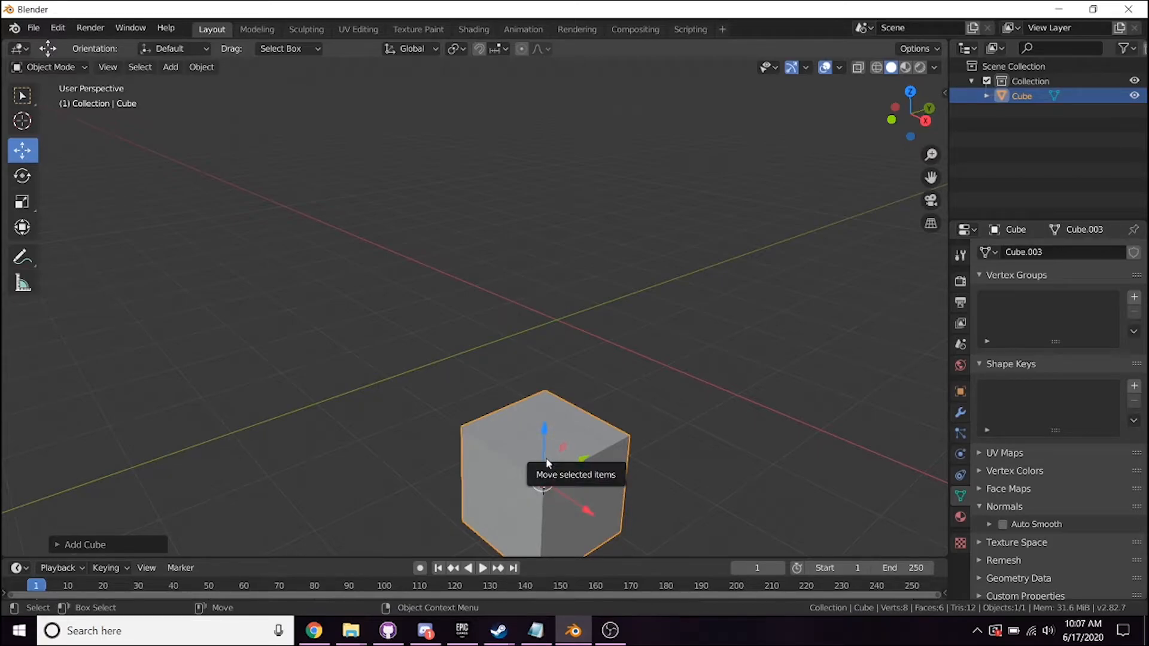
middle_click_drag(651, 430, 587, 419, "shift")
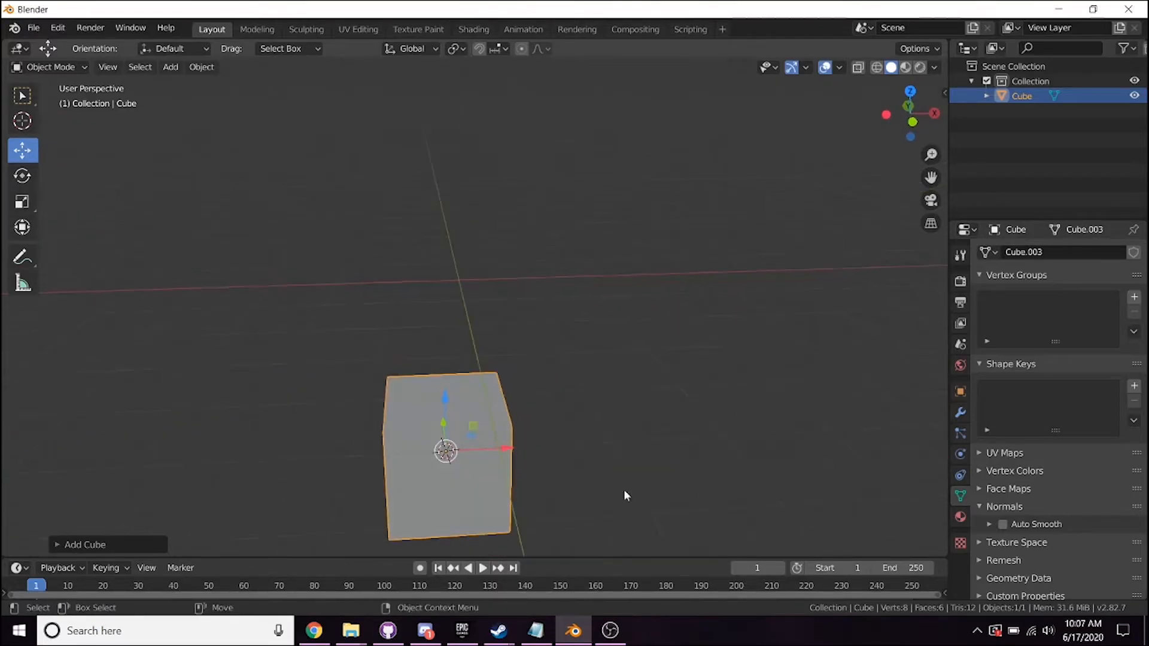
left_click(960, 395)
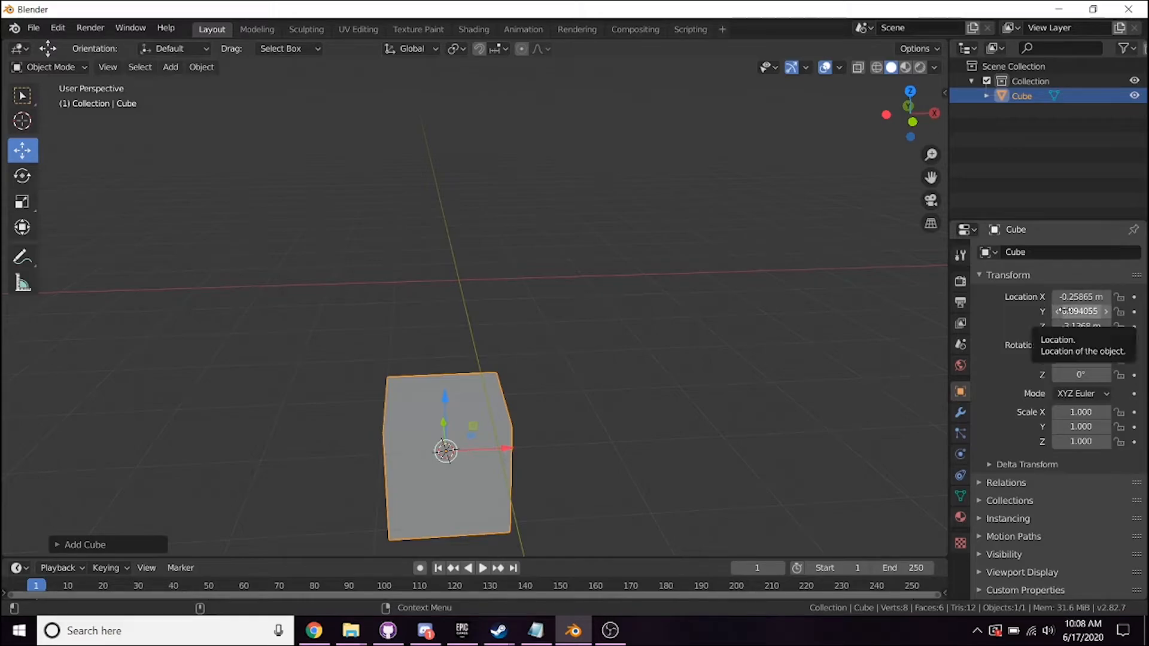
mouse_move(599, 359)
middle_mouse_down()
mouse_move(567, 366)
mouse_move(565, 390)
mouse_move(594, 372)
mouse_move(569, 360)
mouse_move(610, 361)
middle_mouse_up()
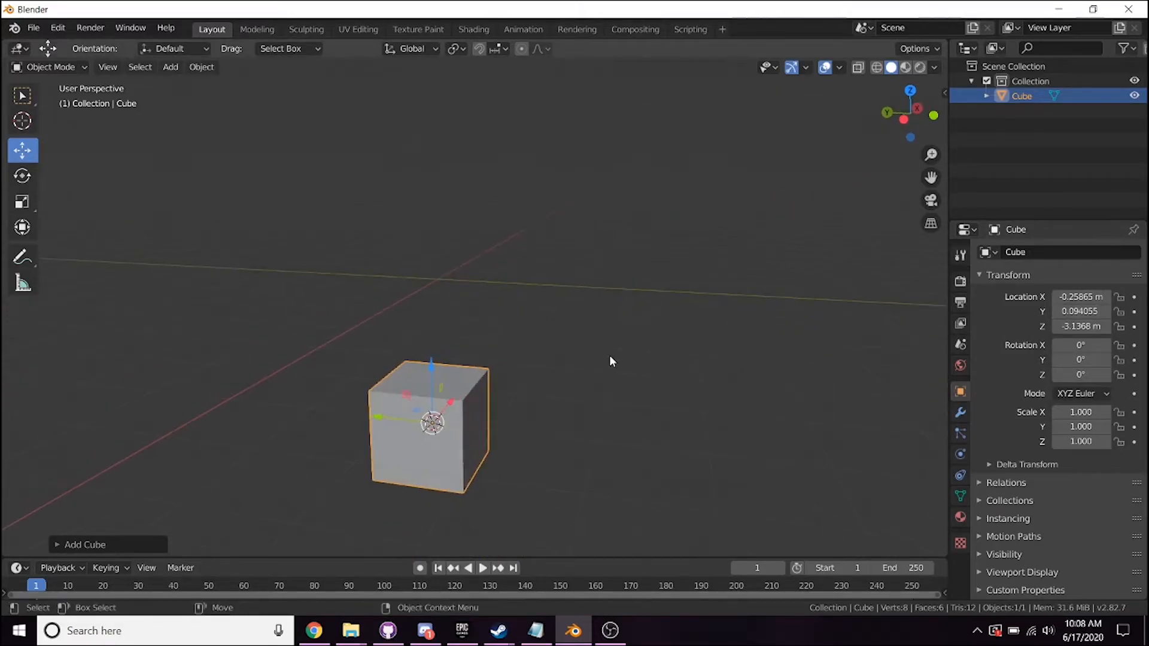
key("alt+g")
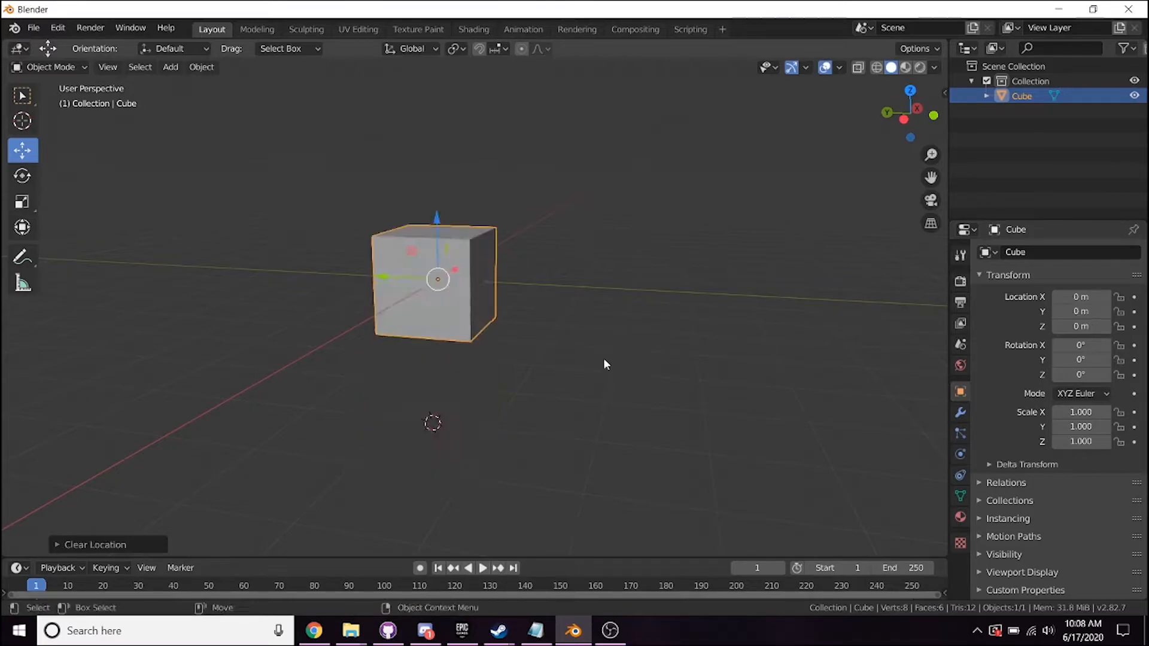
middle_click_drag(605, 347, 360, 323)
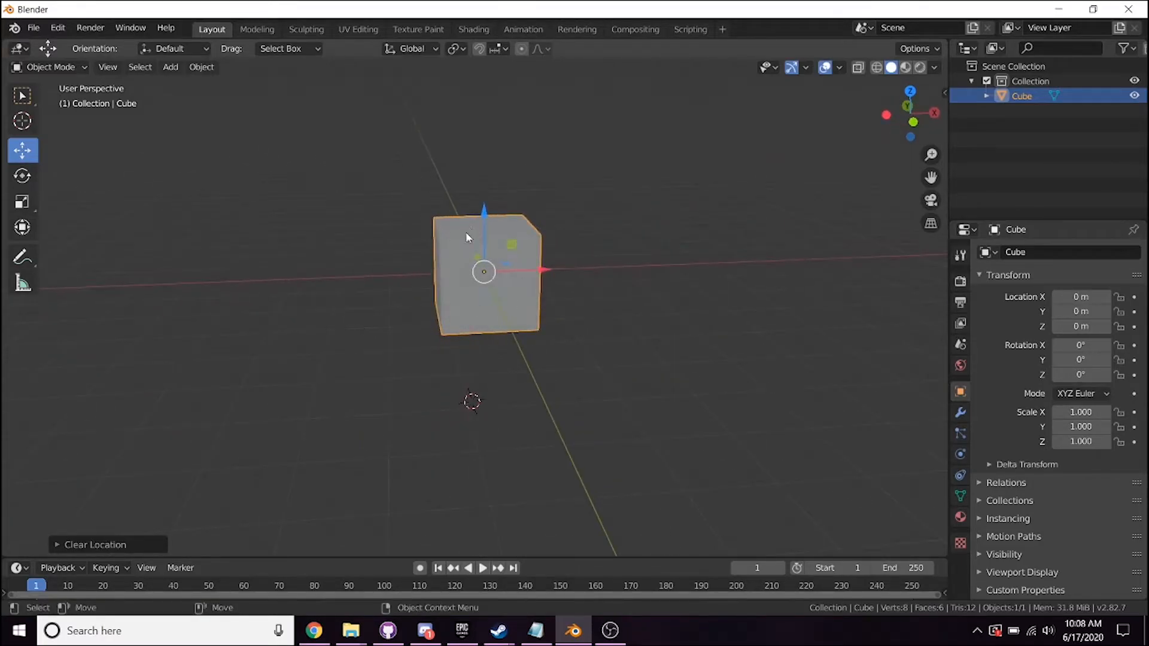
middle_click_drag(461, 273, 485, 309, "shift")
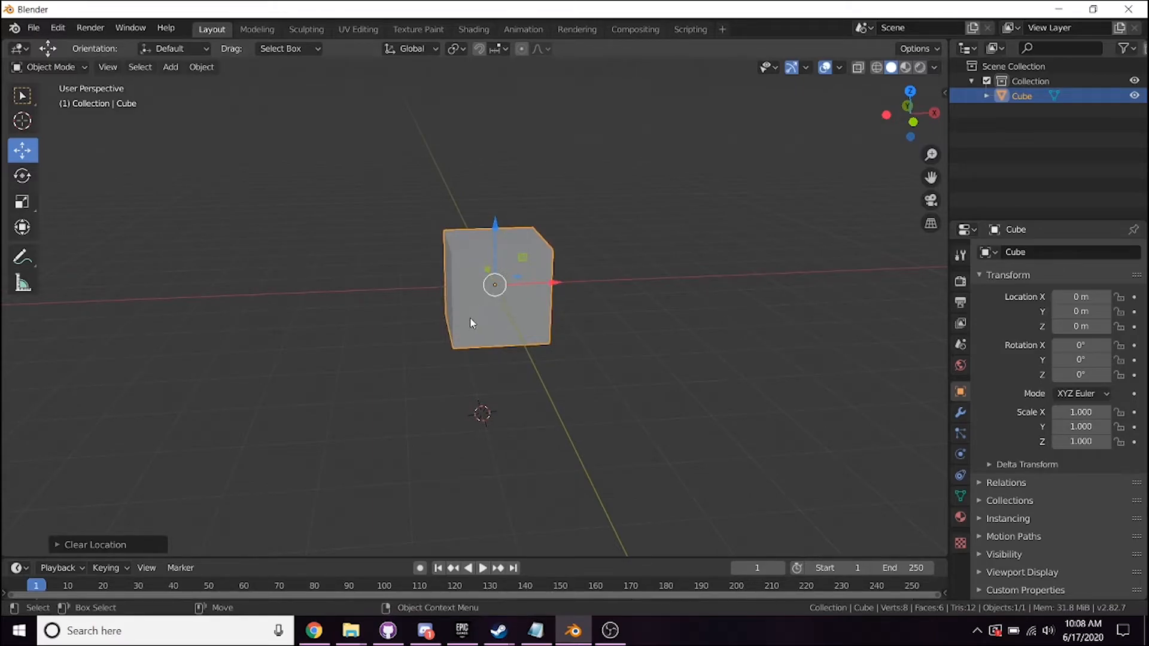
Select the cube and cycle the active transform tool through Rotate, Scale and back to Move
middle_click_drag(461, 304, 532, 307, "shift")
left_click(637, 277)
left_click(472, 305)
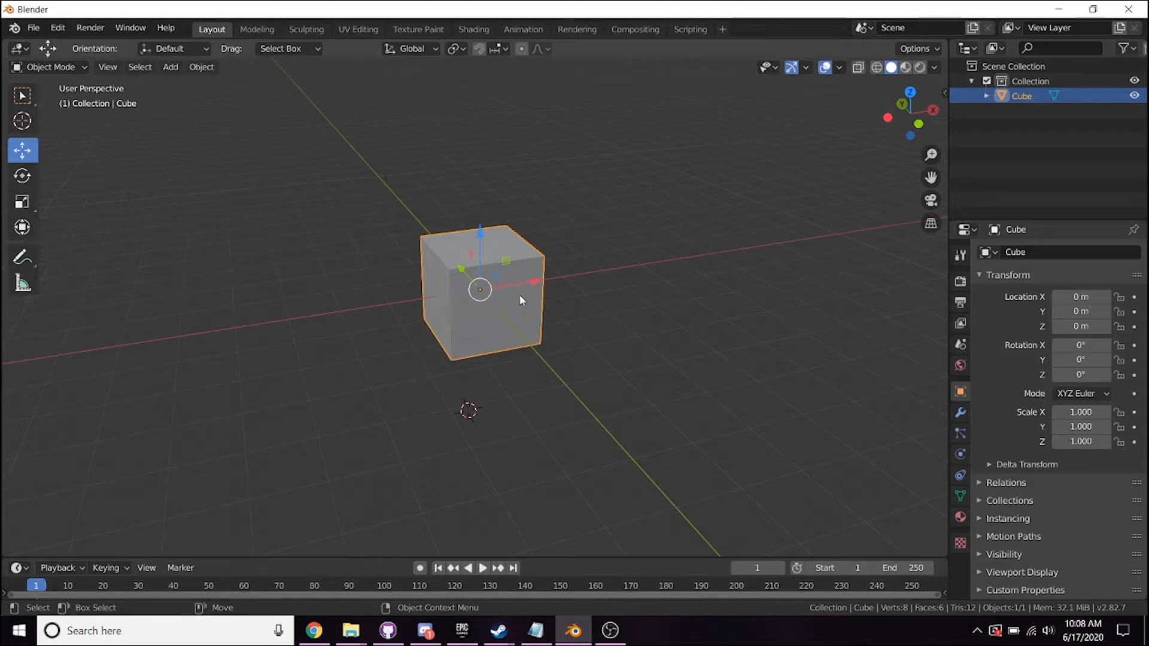
key("shift+space")
key("r")
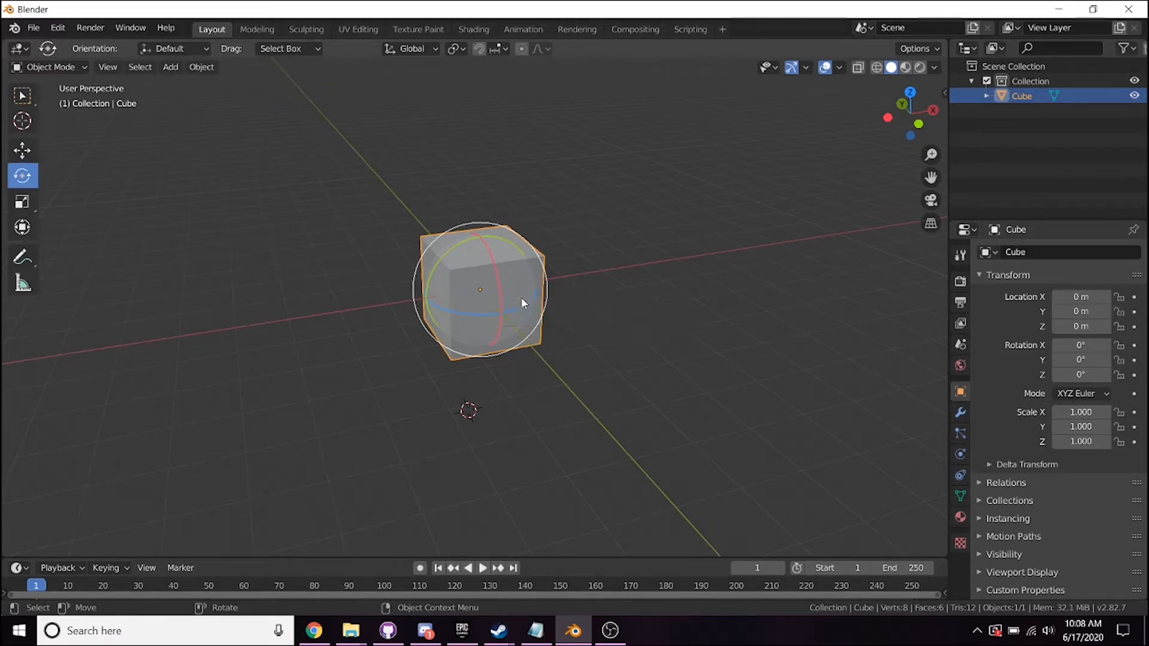
key("shift+space")
key("s")
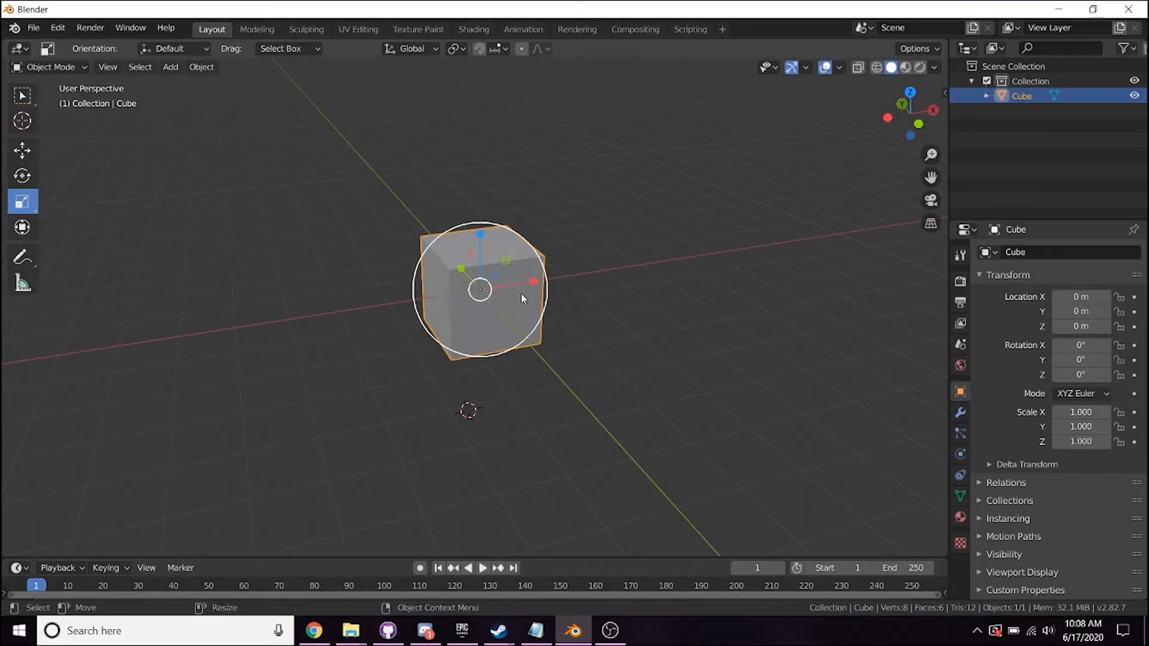
key("shift+space")
key("g")
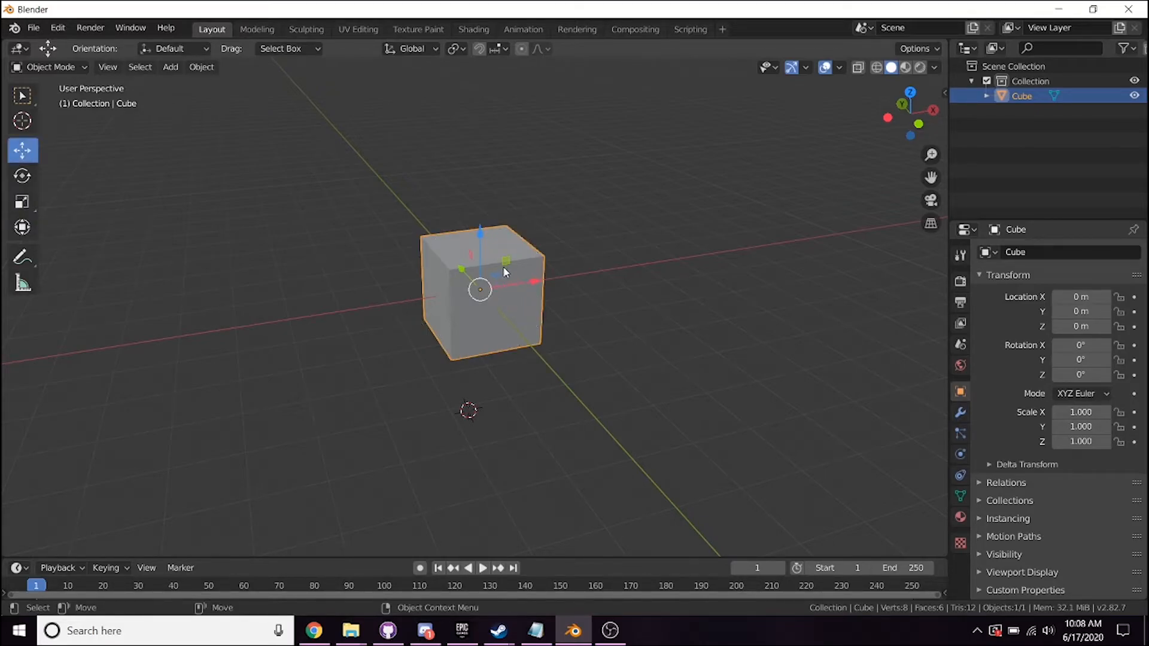
Try moving the cube across a plane, along the X axis and freely, undoing each move
left_click_drag(510, 267, 537, 223)
key("ctrl+z")
left_click_drag(538, 285, 634, 241)
key("ctrl+z")
left_click_drag(473, 300, 533, 326)
key("ctrl+z")
Try rotating the cube with the Rotate tool and undo the rotation
key("shift+space")
key("r")
key("ctrl+z")
left_click_drag(505, 275, 653, 271)
key("ctrl+z")
Try scaling the cube in a plane and from its center with the Scale tool, undoing each change
key("shift+space")
key("s")
key("Escape")
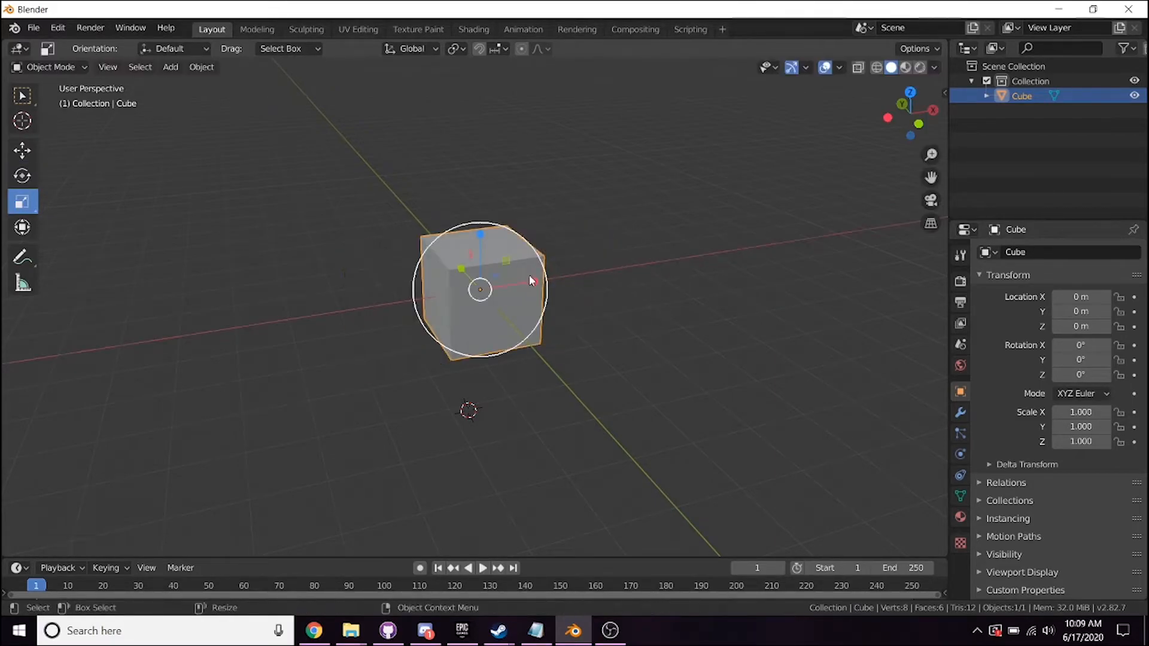
left_click_drag(504, 258, 574, 209)
key("ctrl+z")
left_click_drag(483, 292, 512, 323)
key("ctrl+z")
Switch to the Scale Cage tool and try resizing the cube from its corner and face handles, undoing each change
key("shift+space")
key("s")
left_click_drag(498, 351, 477, 315)
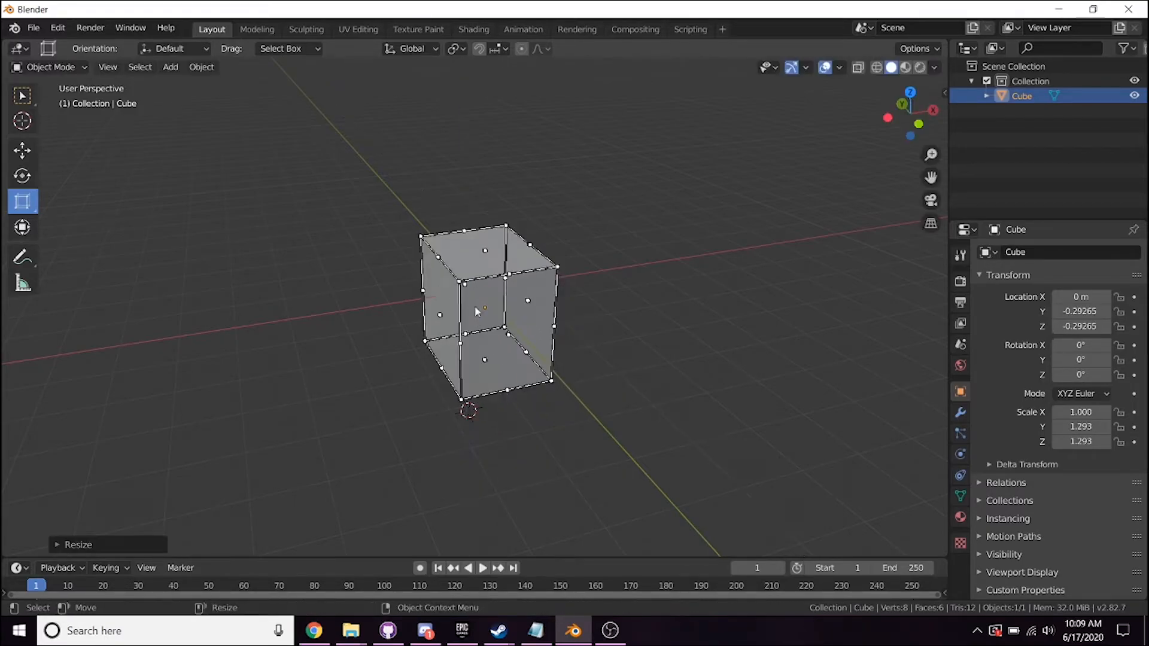
left_click_drag(557, 268, 613, 212)
key("ctrl+z")
mouse_move(491, 300)
middle_mouse_down()
mouse_move(585, 253)
mouse_move(495, 331)
mouse_move(483, 301)
middle_mouse_up()
key("ctrl+z")
left_click_drag(460, 272, 469, 250)
key("ctrl+z")
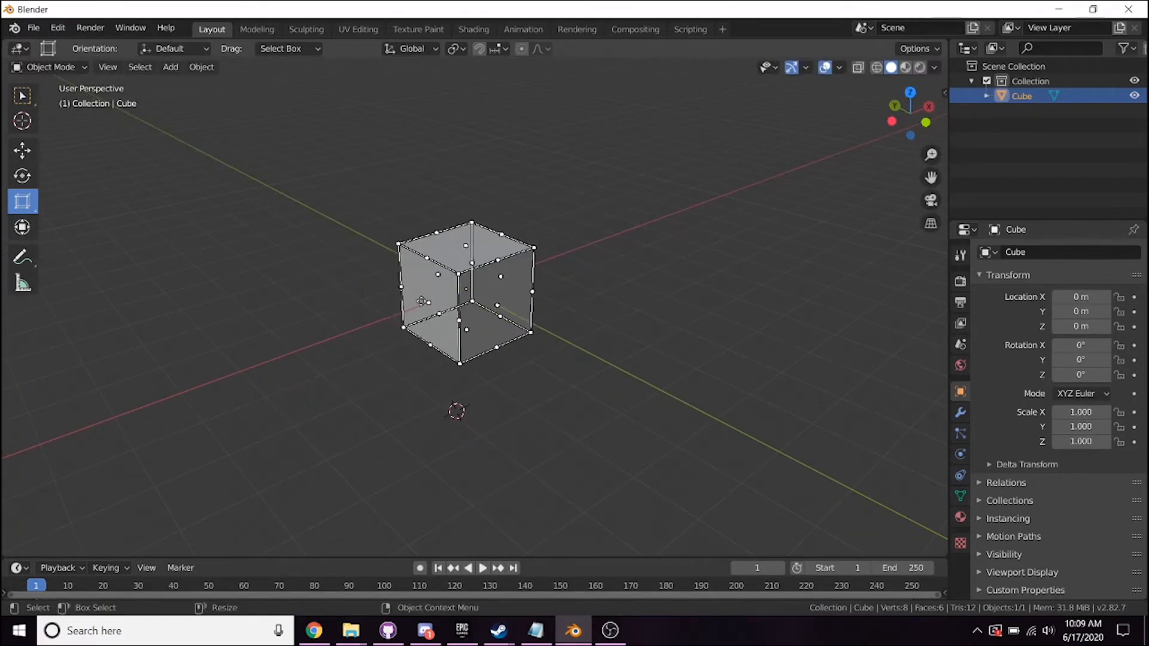
left_click_drag(428, 303, 386, 324)
key("ctrl+z")
key("ctrl+z")
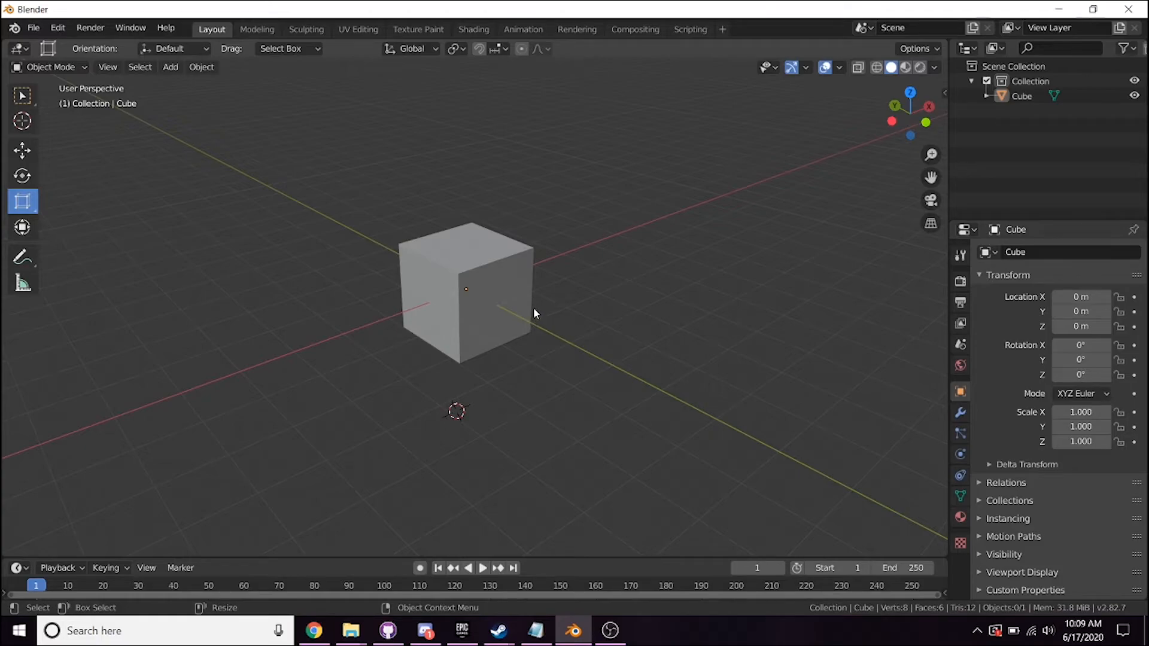
Select the cube, activate the Select Box tool and enter Edit Mode with all vertices deselected
left_click(479, 289)
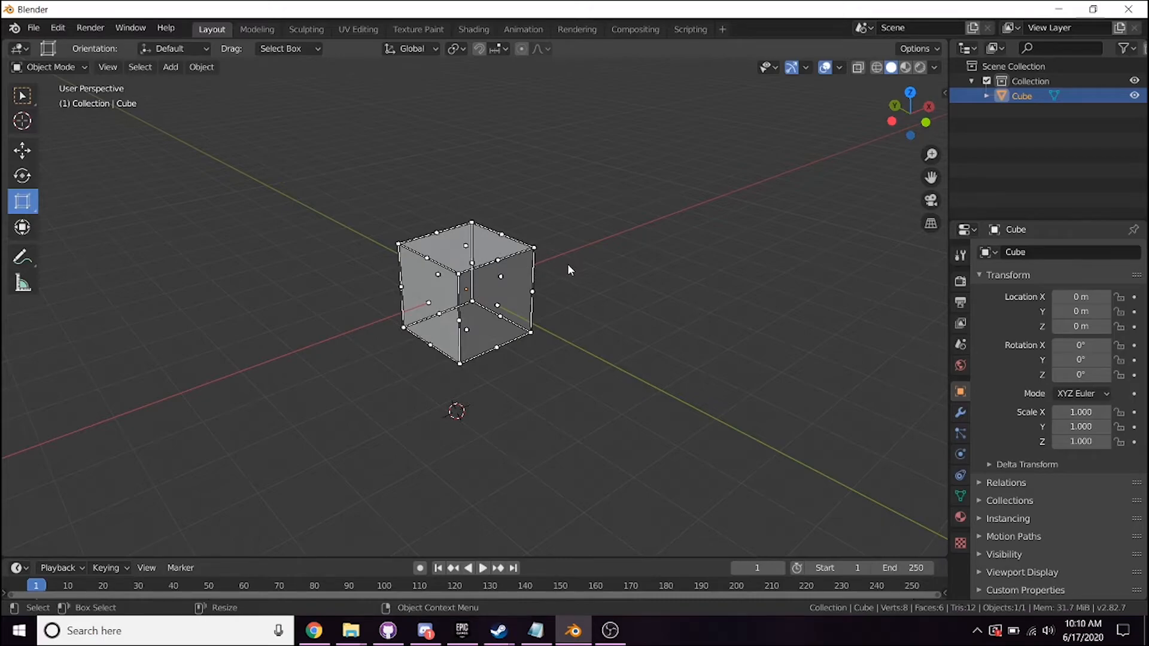
key("w")
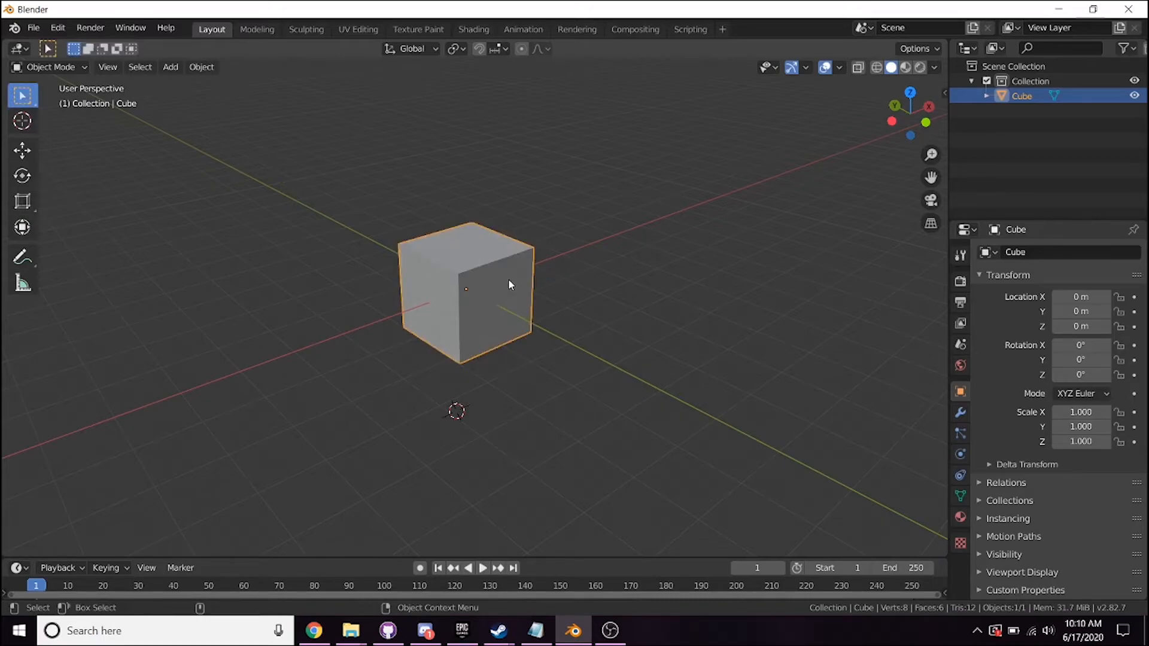
key("Tab")
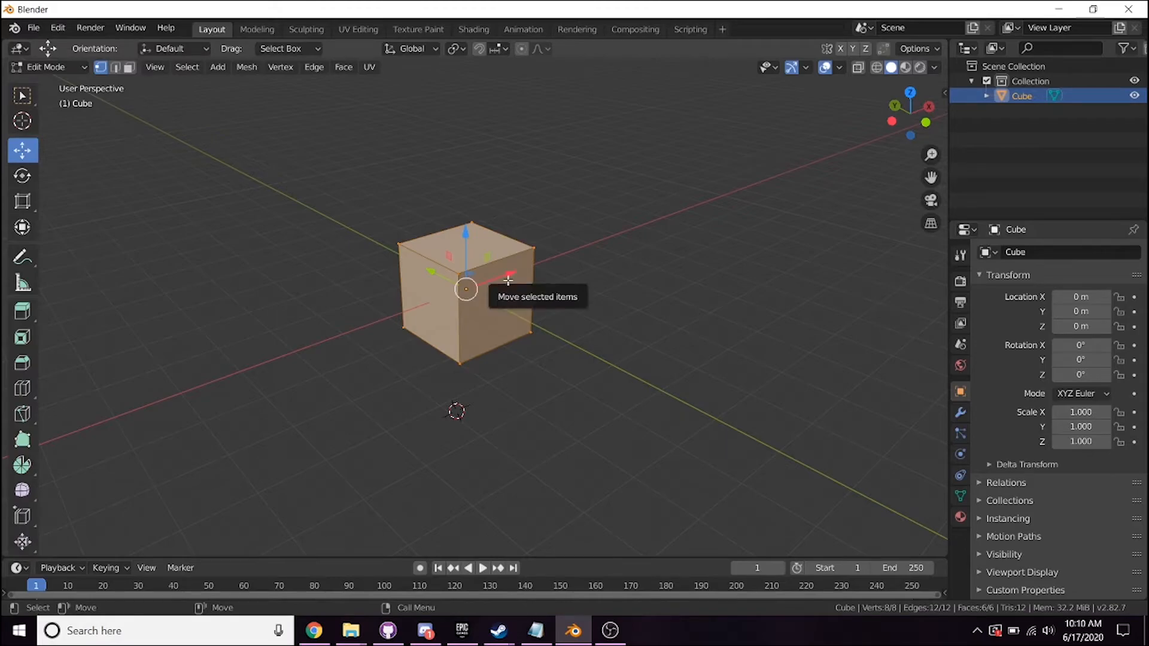
left_click(589, 259)
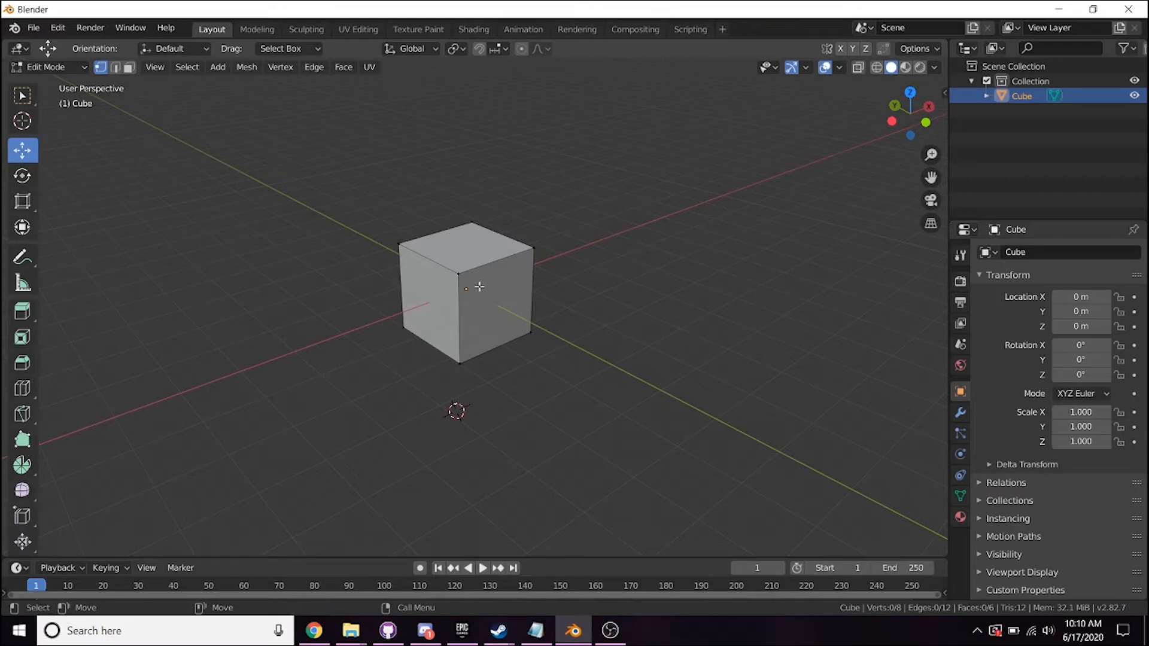
Try moving a single upper corner vertex of the cube and undo the move
left_click(533, 248)
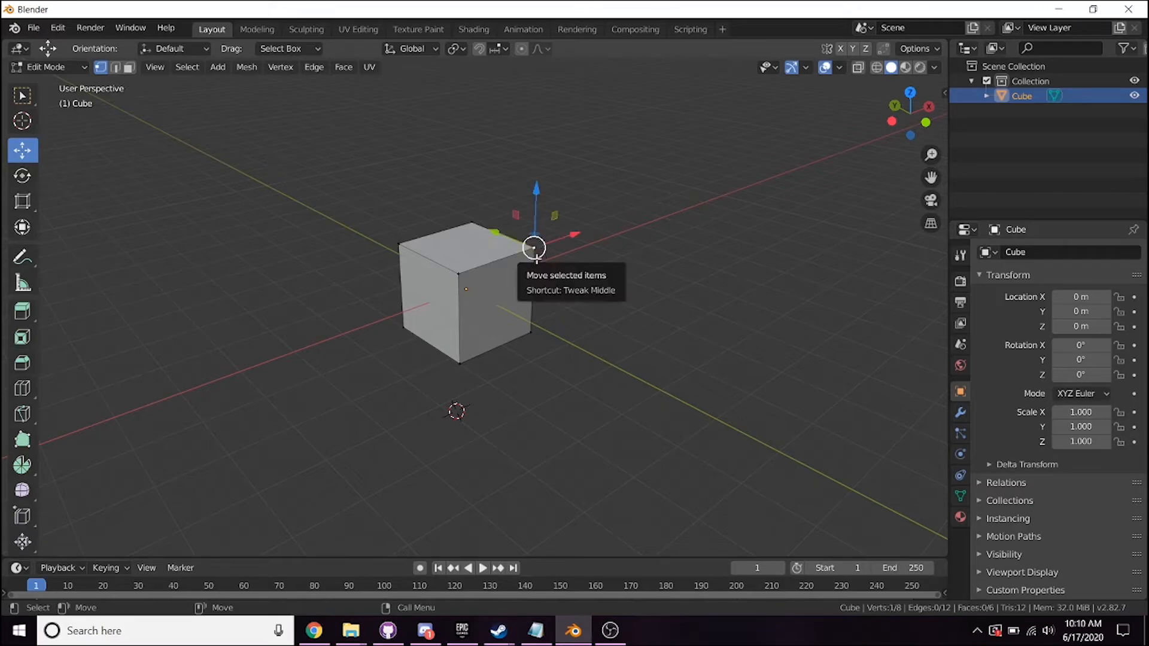
mouse_move(534, 248)
left_mouse_down()
mouse_move(576, 240)
mouse_move(528, 181)
mouse_move(489, 232)
mouse_move(551, 285)
mouse_move(582, 245)
mouse_move(556, 219)
mouse_move(545, 235)
mouse_move(559, 262)
mouse_move(555, 210)
mouse_move(537, 253)
mouse_move(556, 252)
left_mouse_up()
key("ctrl+z")
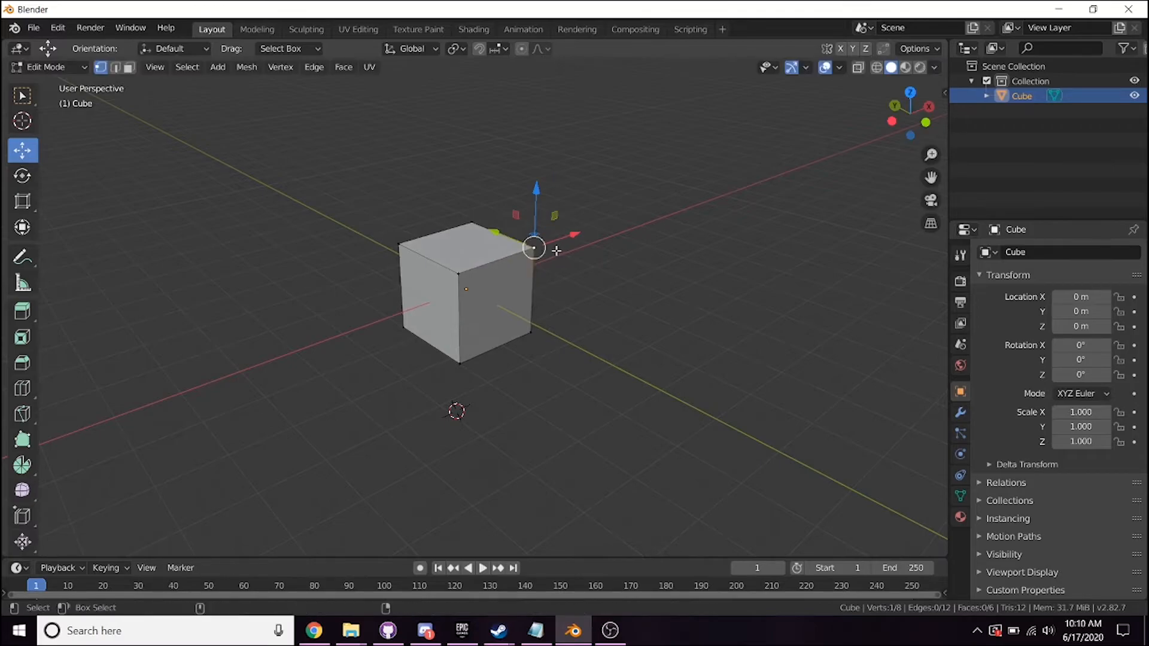
Select a top edge of the cube in edge selection mode and a side face in face selection mode
key("2")
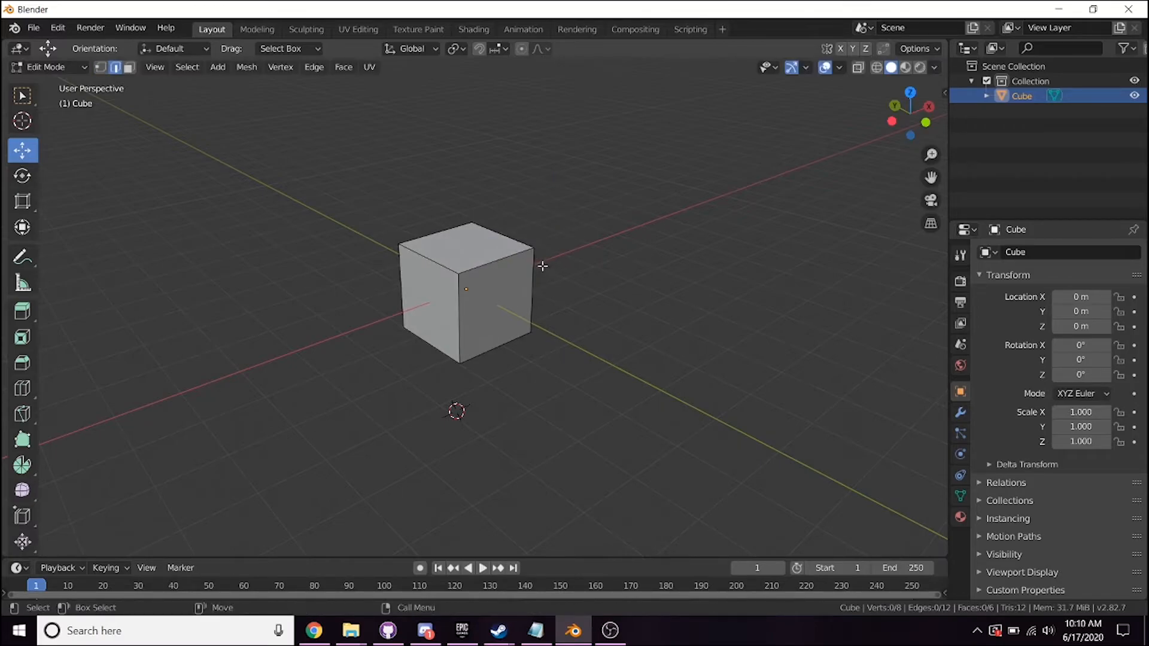
left_click(496, 265)
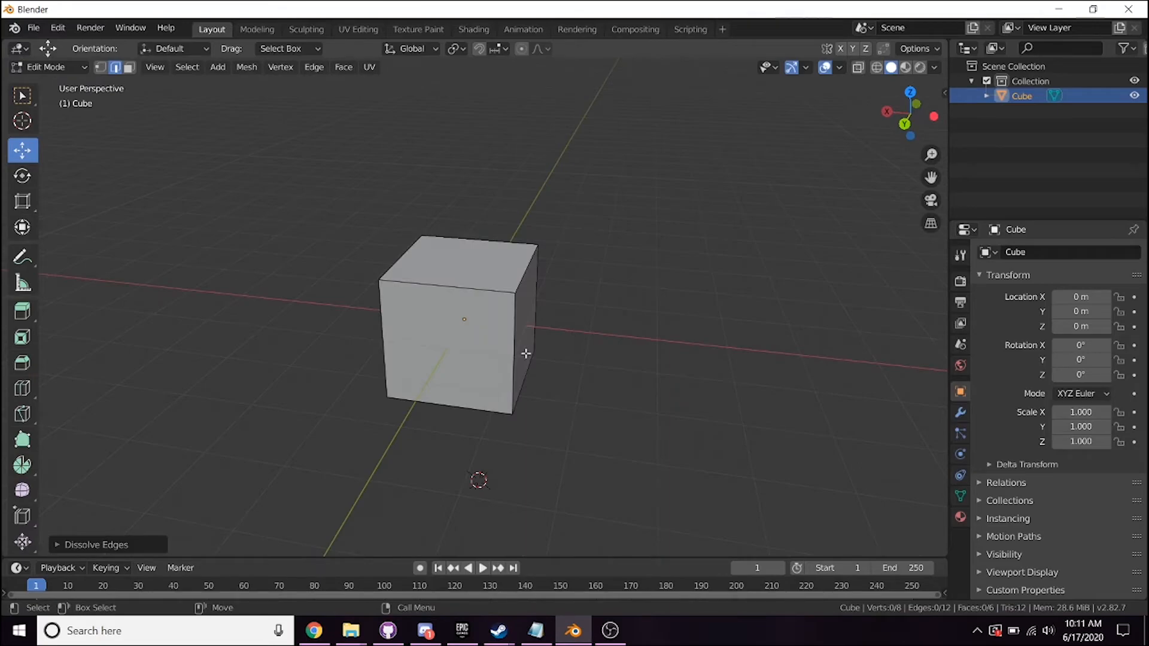
key("3")
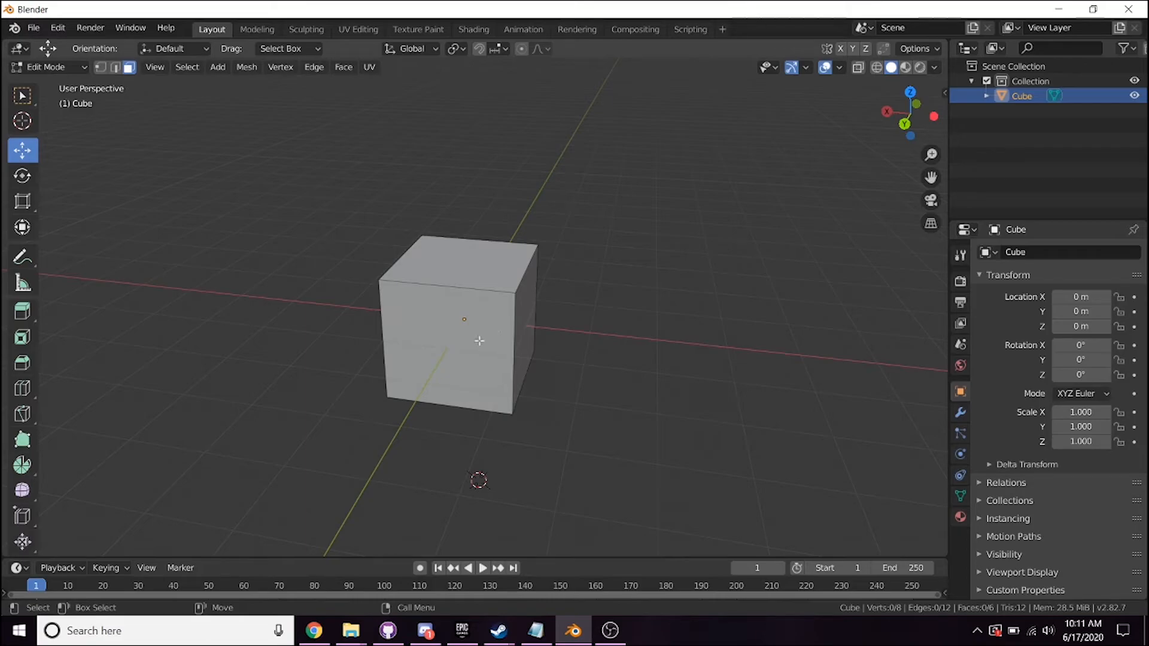
left_click(480, 327)
Box-select corner vertices around the cube's front face in vertex selection mode and clear the selection
middle_click_drag(480, 327, 470, 261)
key("1")
left_click_drag(371, 242, 389, 270)
left_click_drag(479, 391, 529, 415)
left_click_drag(344, 357, 395, 395)
scroll(415, 389, "up", 2)
key("alt+a")
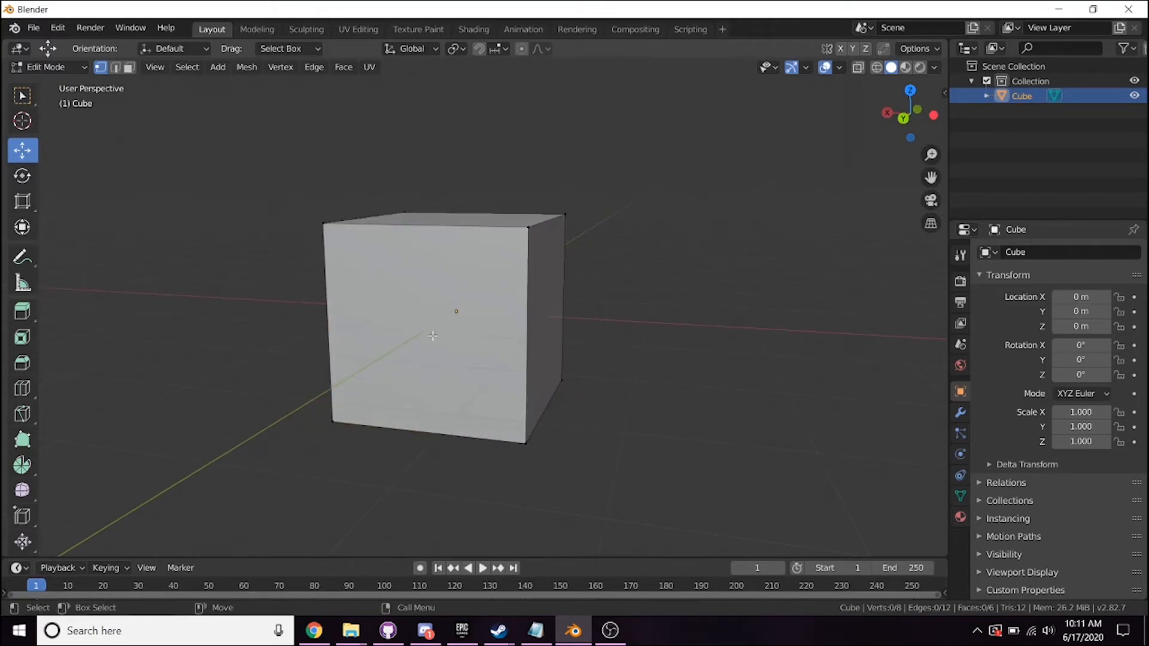
Triangulate the cube's front face in face selection mode and select each of the two triangles in turn
key("F3")
key("Escape")
key("3")
left_click(420, 309)
key("F3")
type("tr")
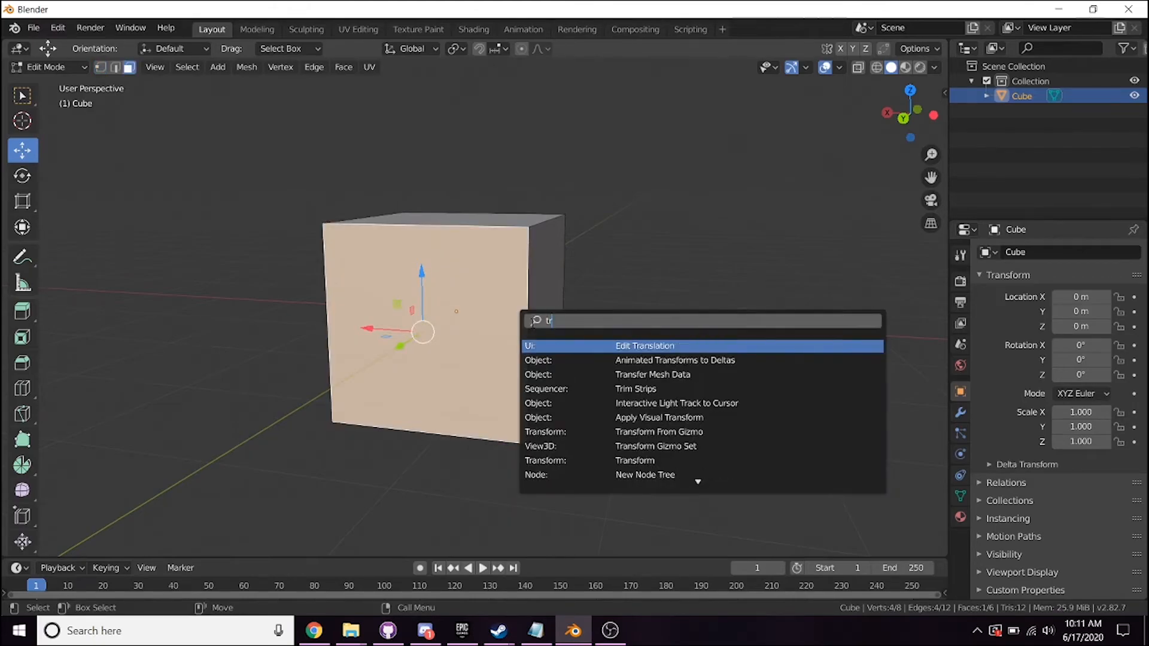
type("ia")
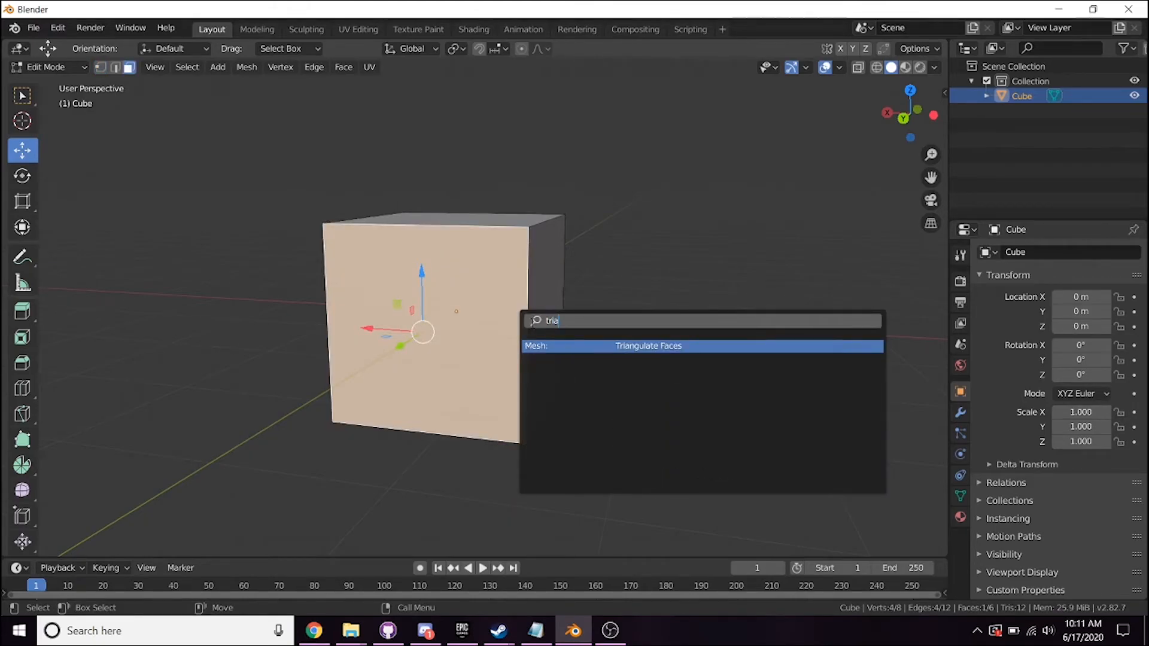
key("Return")
left_click(675, 395)
middle_click_drag(675, 396, 662, 403)
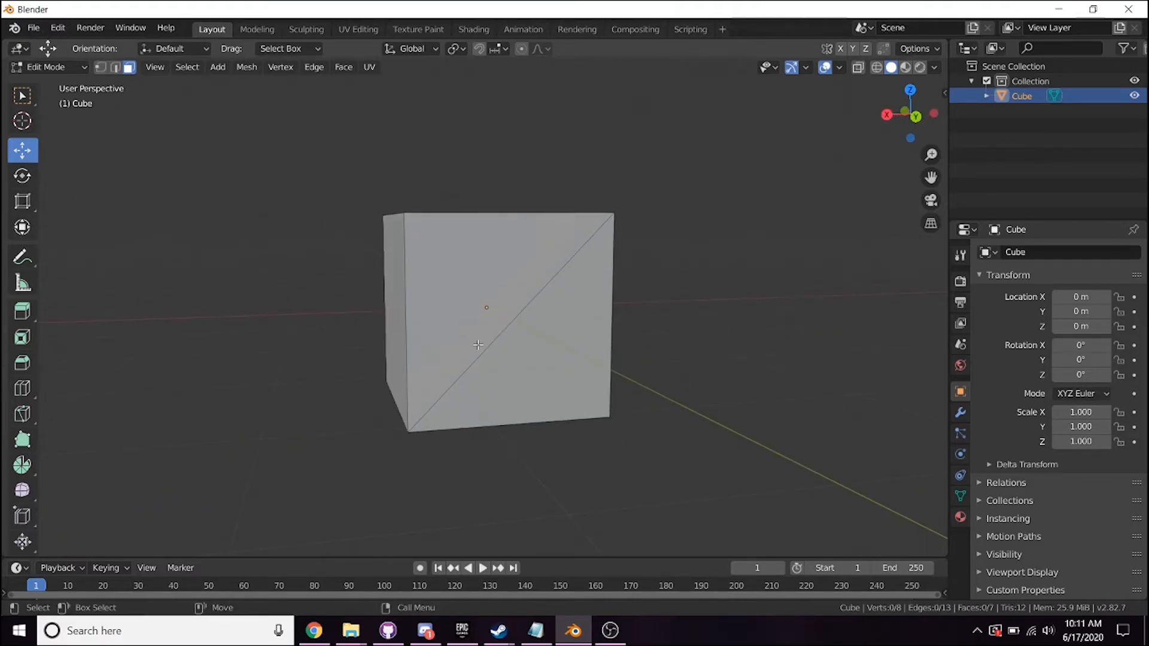
left_click(502, 404)
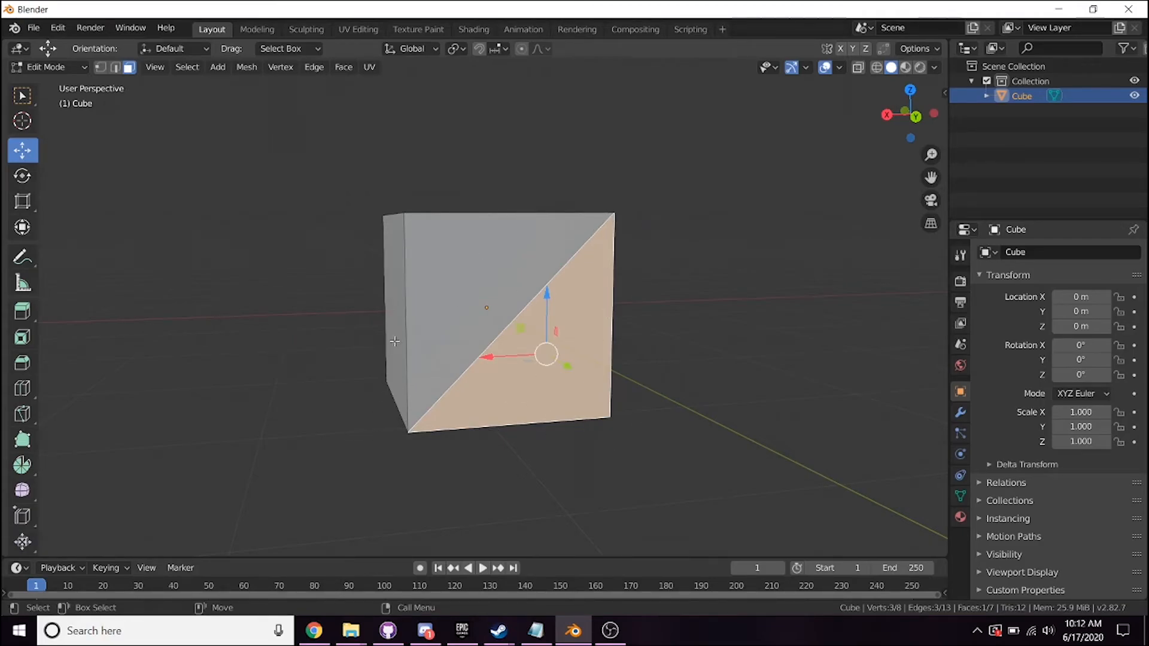
left_click(450, 264)
Select the cube's top face and extrude it upward with the Extrude Region tool
middle_click_drag(528, 294, 537, 247)
left_click(537, 247)
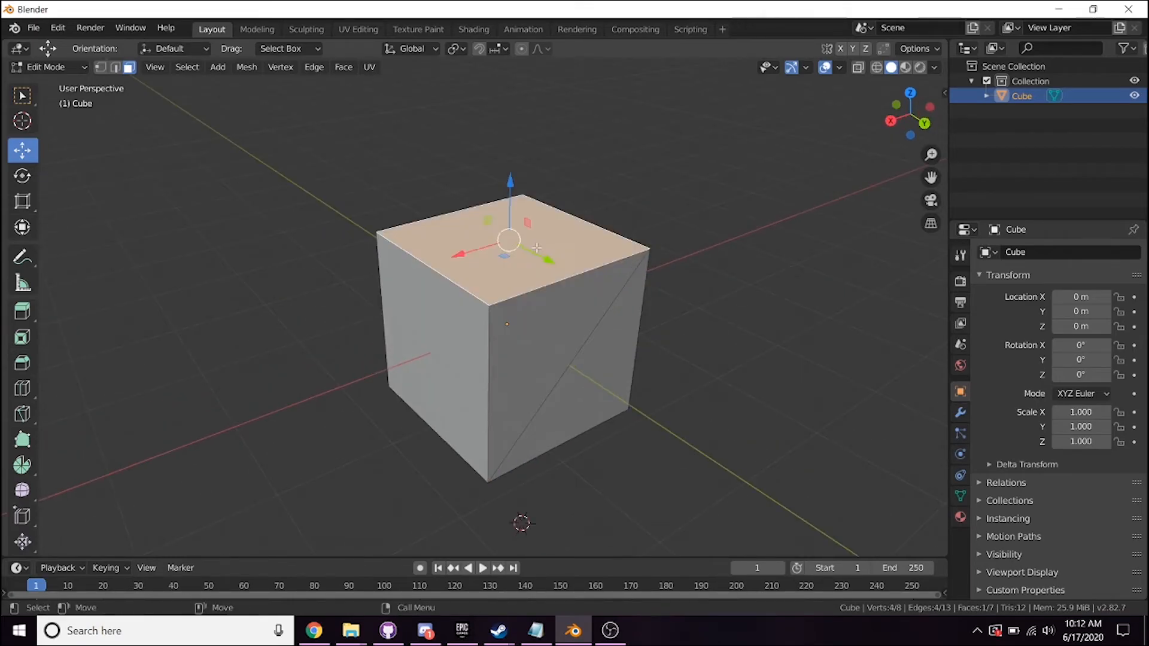
key("shift+space")
key("e")
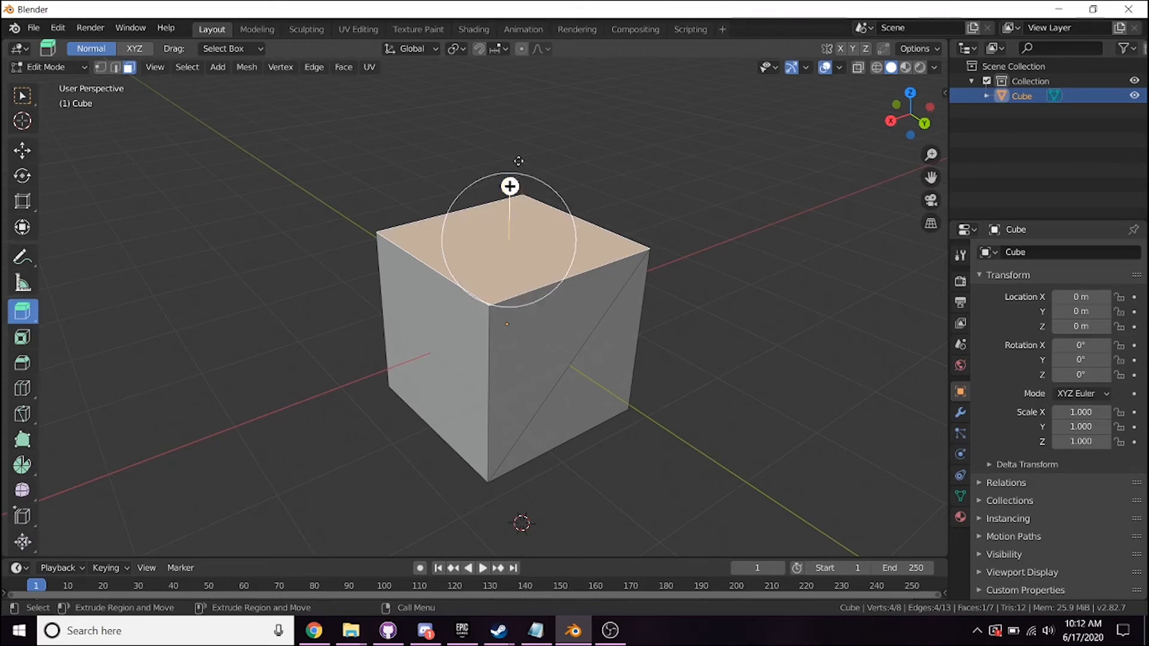
left_click_drag(510, 185, 518, 161)
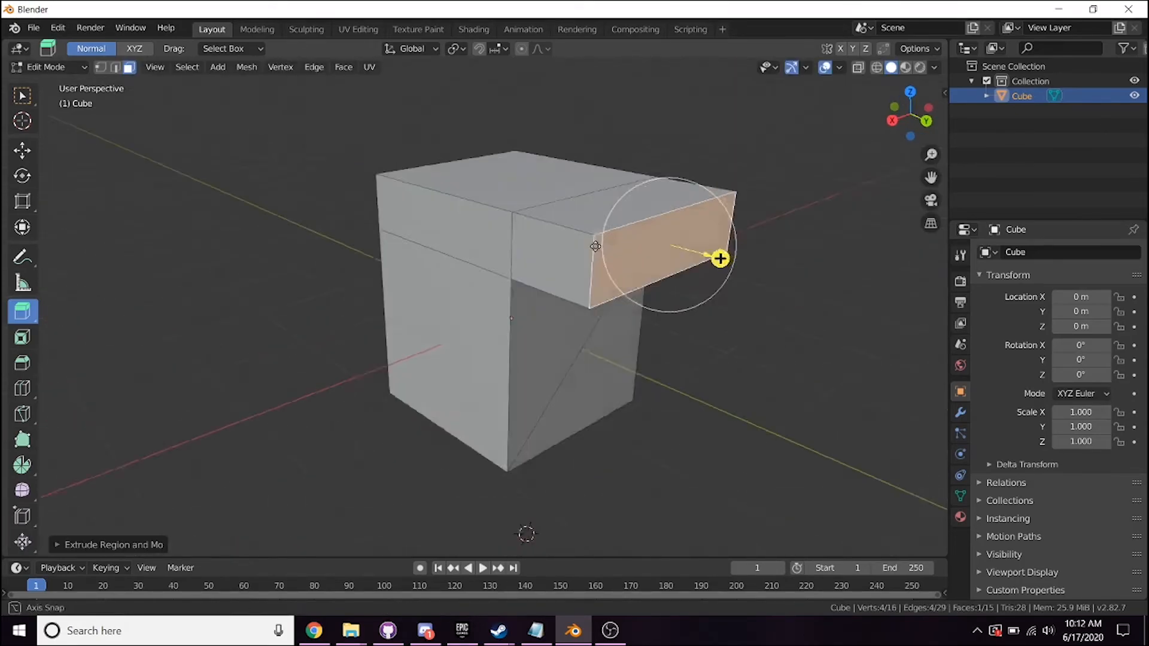
Extrude side faces of the raised upper block outward into an overhang and return to Object Mode
left_click(459, 232, "shift")
left_click(551, 262, "shift")
left_click_drag(545, 247, 513, 290)
middle_click_drag(513, 290, 680, 261)
key("Tab")
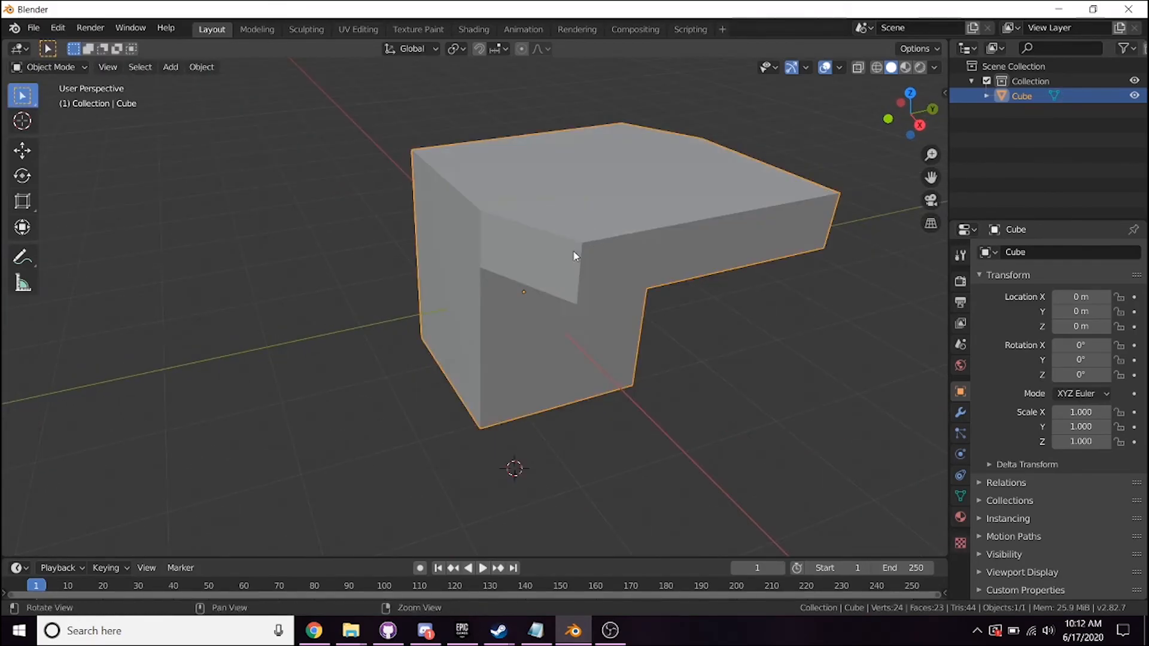
Add a cube mesh and a UV sphere to the scene at the 3D cursor
middle_click_drag(573, 256, 583, 244)
left_click(180, 70)
mouse_move(197, 98)
left_click(310, 111)
left_click(170, 67)
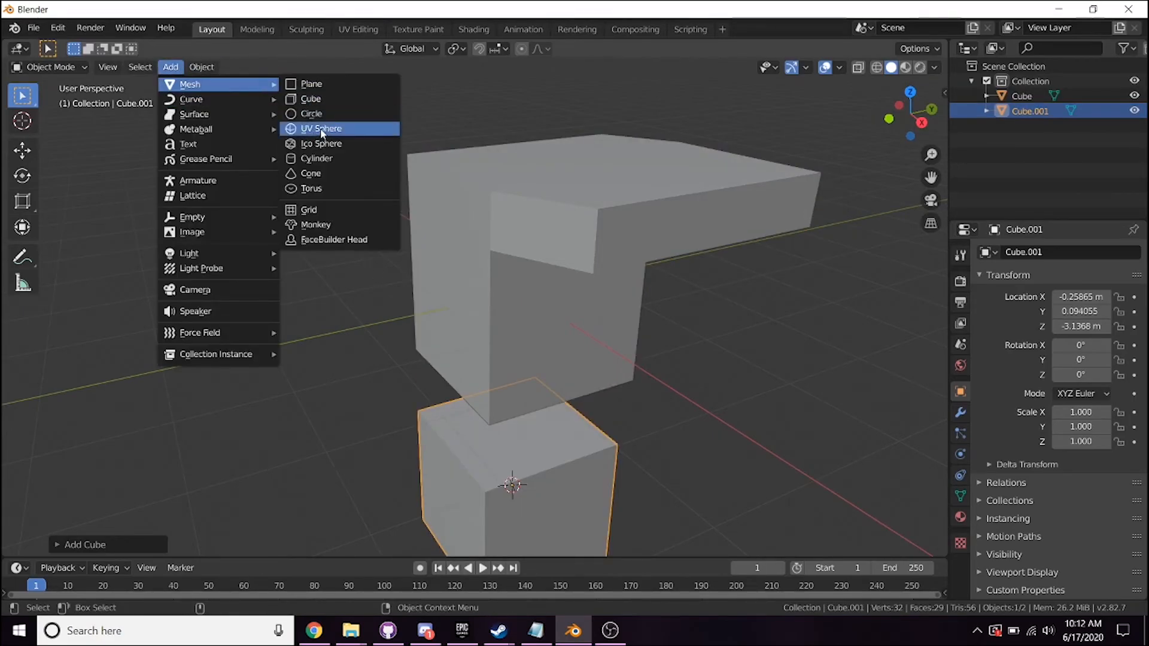
left_click(319, 133)
Enter Edit Mode on the extruded cube and try to select the separate cube below it
left_click(480, 471)
middle_click_drag(480, 471, 541, 302)
left_click(519, 305)
key("Tab")
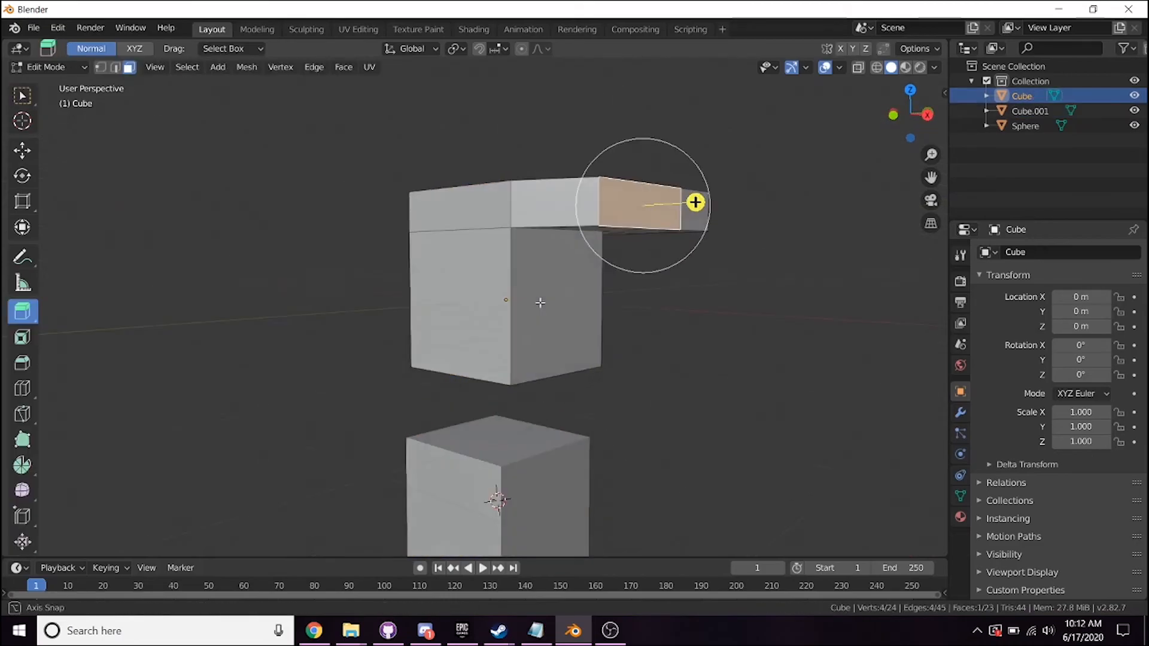
left_click(516, 465)
left_click_drag(559, 280, 524, 312, "alt")
middle_click_drag(524, 312, 564, 418)
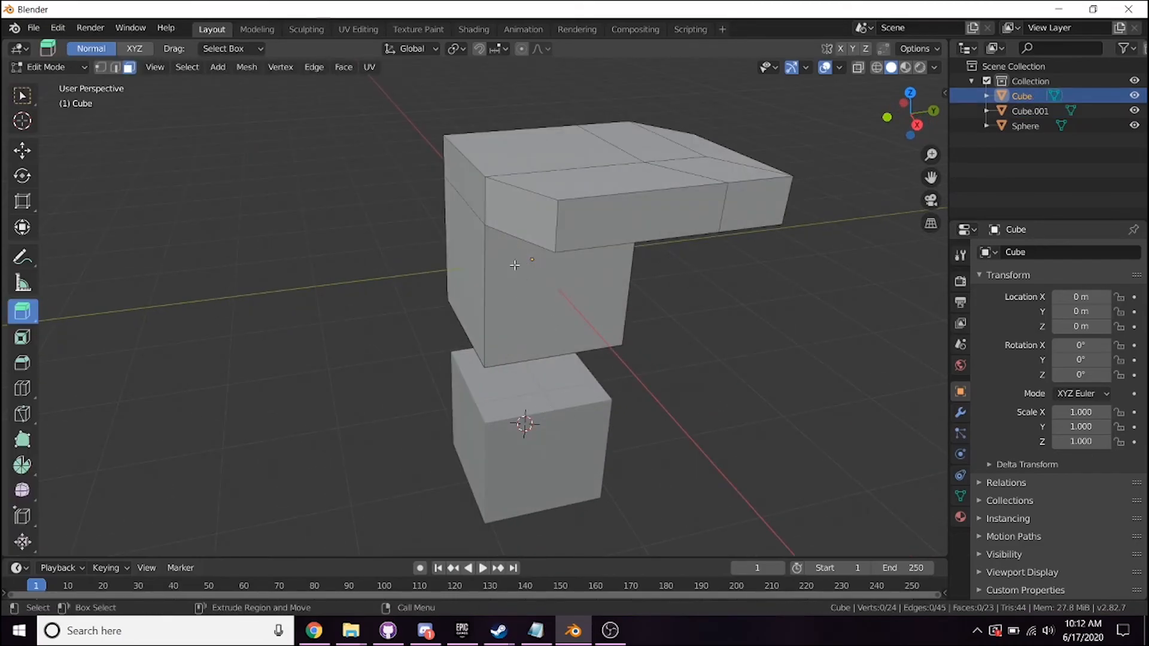
Return to Object Mode, select the lower cube and try a SculptDraw stroke on it in Sculpt Mode
key("Tab")
left_click(498, 405)
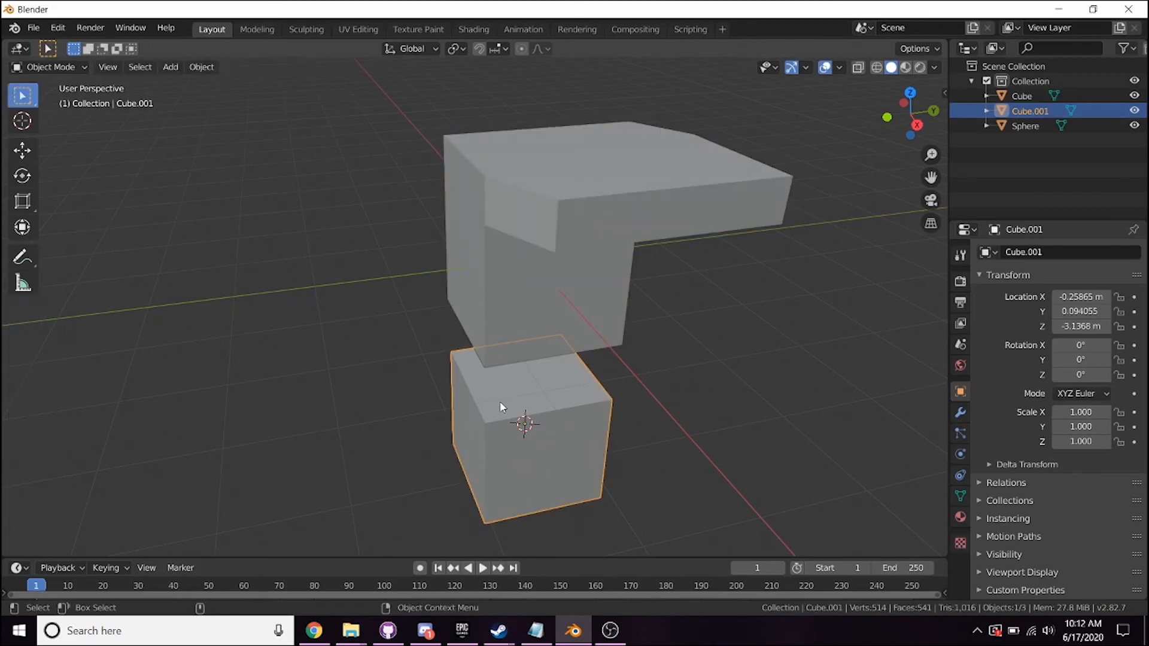
key("ctrl+Tab")
middle_click_drag(541, 407, 555, 382, "shift")
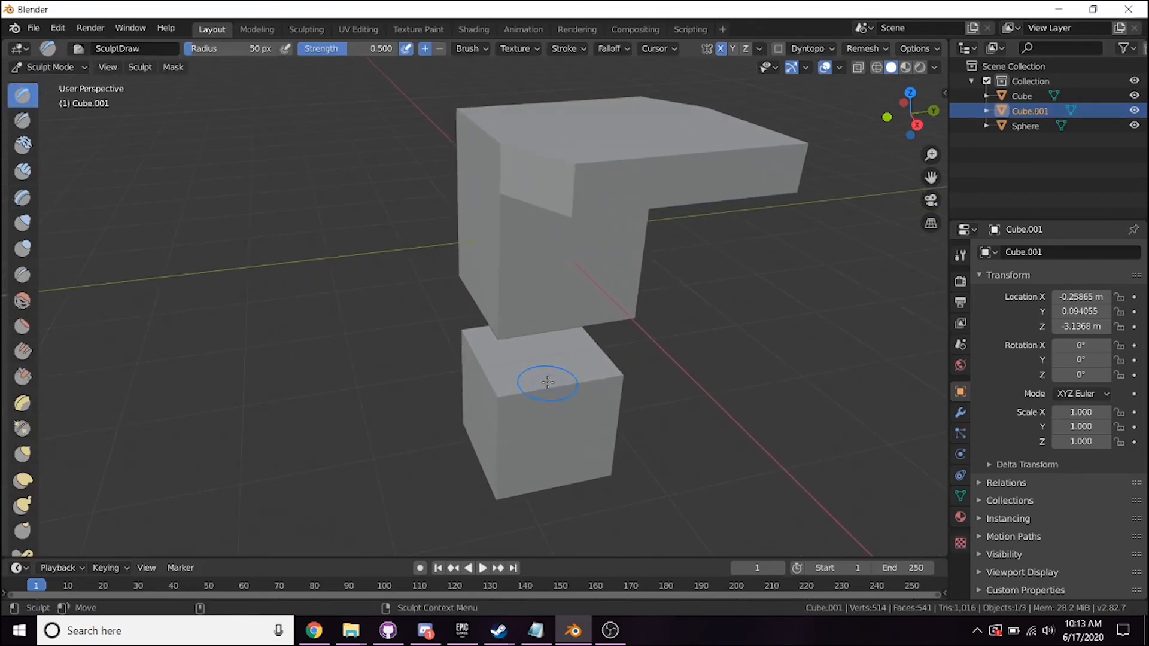
left_click_drag(561, 370, 538, 425)
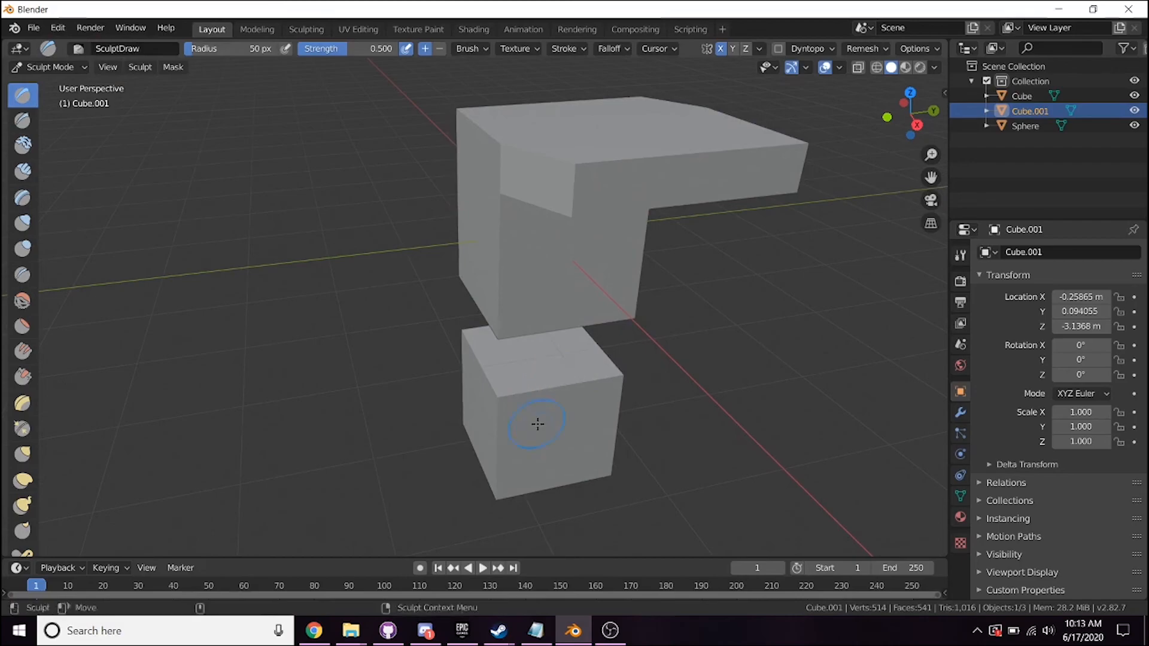
Switch the sculpting brush to Rotate for the lower cube
middle_click_drag(540, 422, 563, 432)
scroll(563, 432, "down", 2)
middle_click_drag(562, 325, 565, 349, "shift")
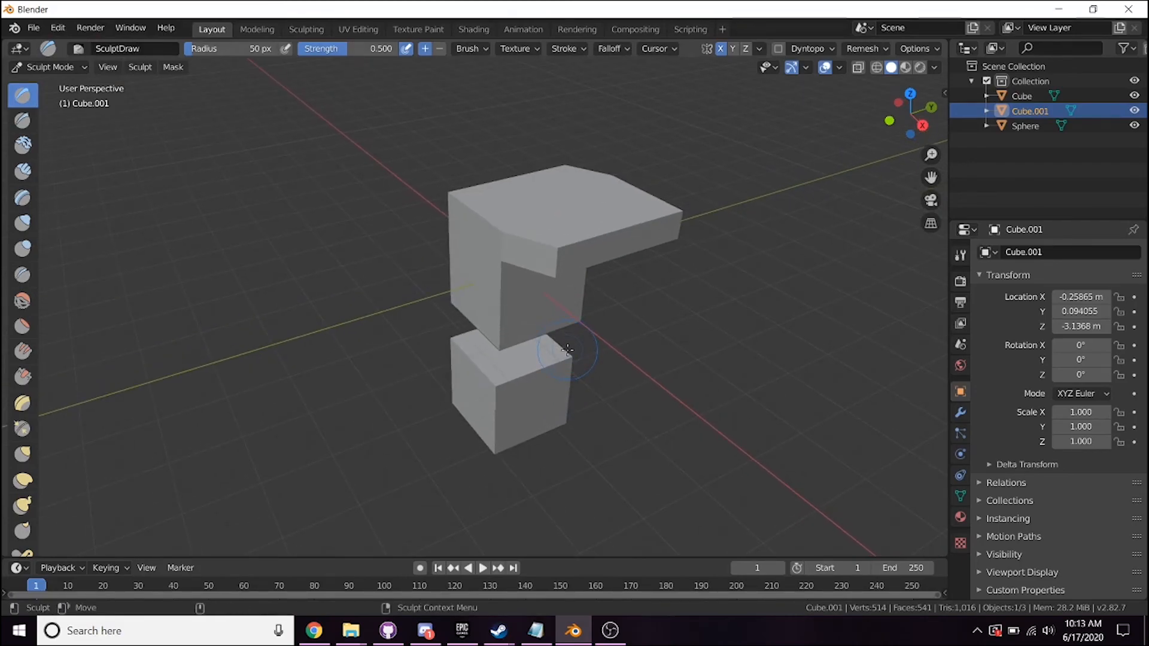
mouse_move(567, 346)
middle_mouse_down()
mouse_move(512, 347)
mouse_move(569, 318)
mouse_move(569, 345)
mouse_move(565, 324)
mouse_move(534, 326)
middle_mouse_up()
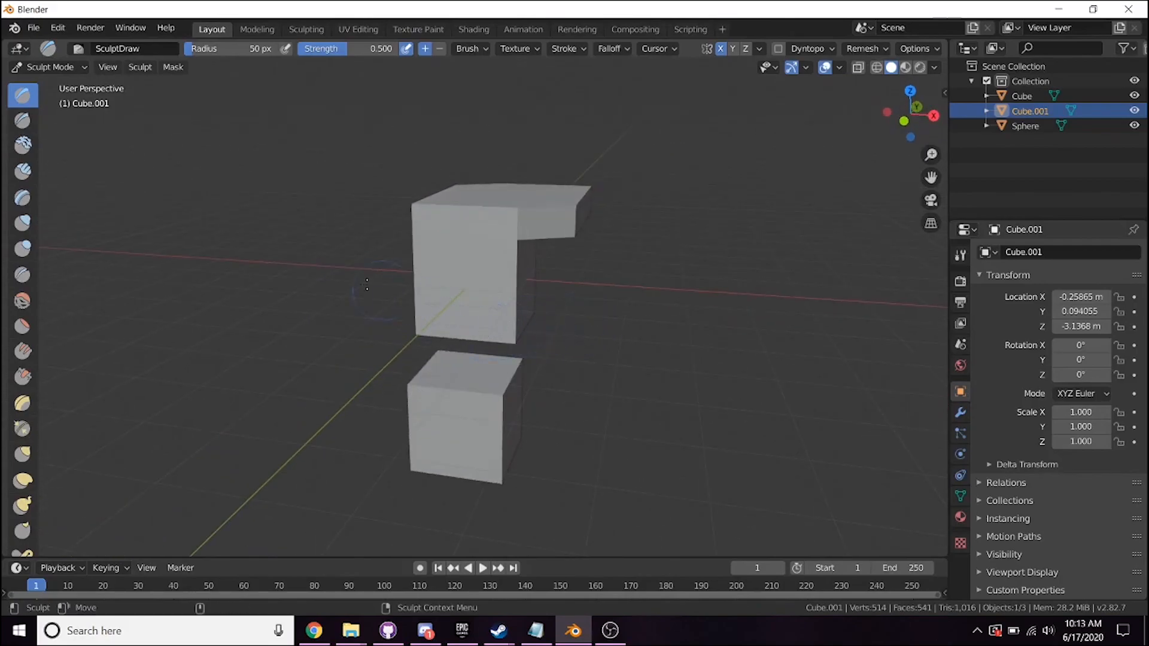
key("r")
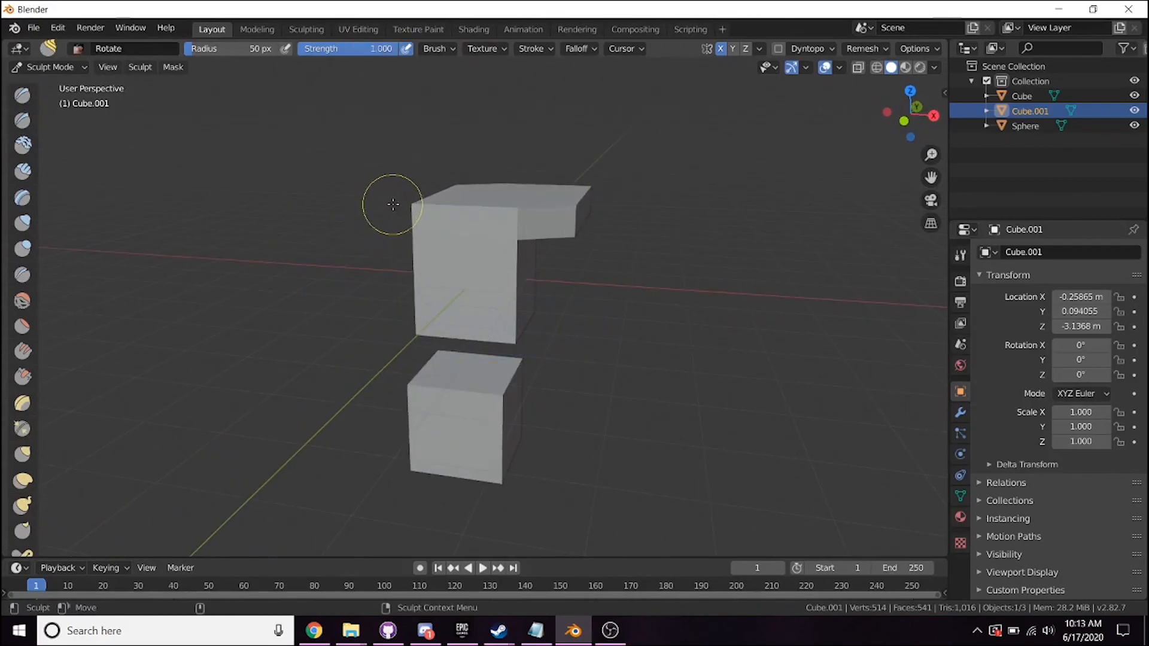